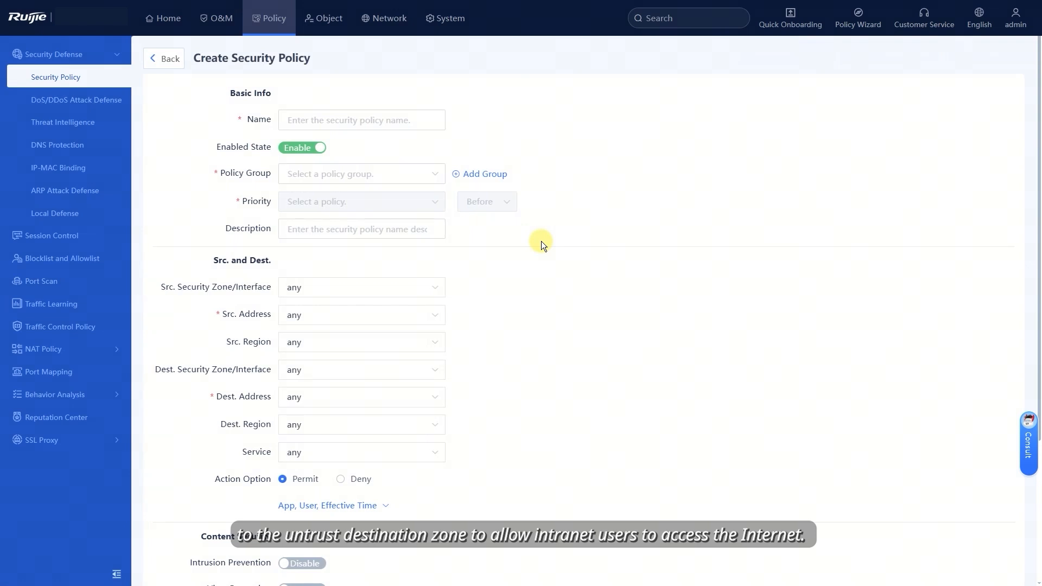
Name the security policy Permit_trust_untrust, place it before Default Policy in Default Policy Group, and set its source security zone to trust.
click(330, 117)
text(Permit_trust_untrust)
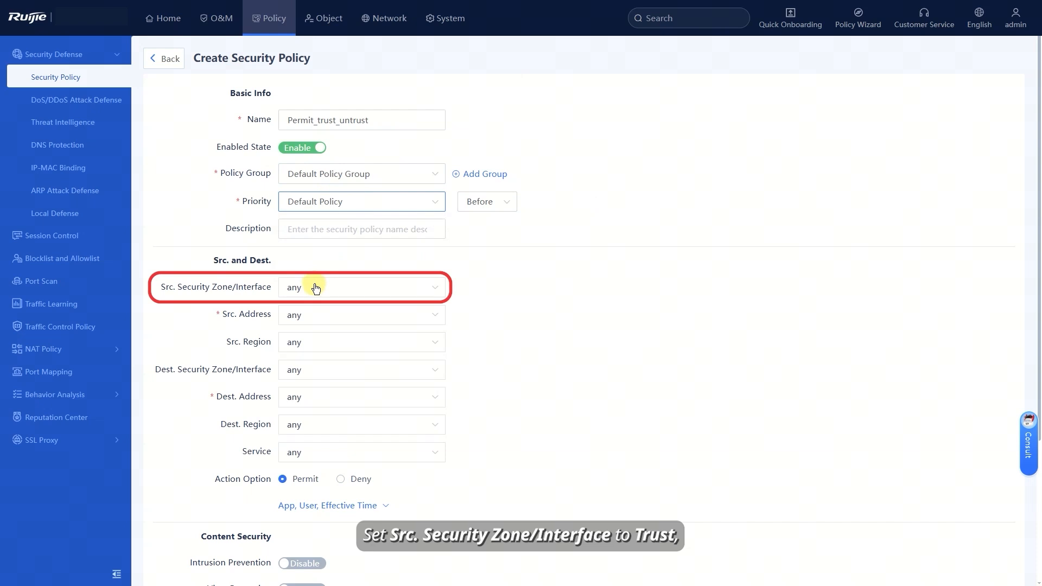
click(316, 287)
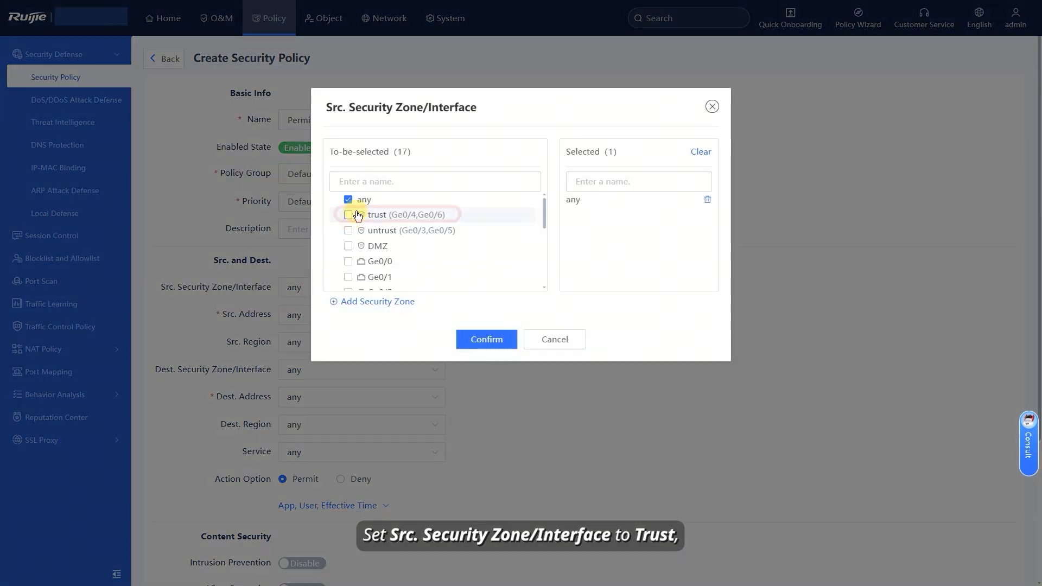
click(348, 214)
click(487, 339)
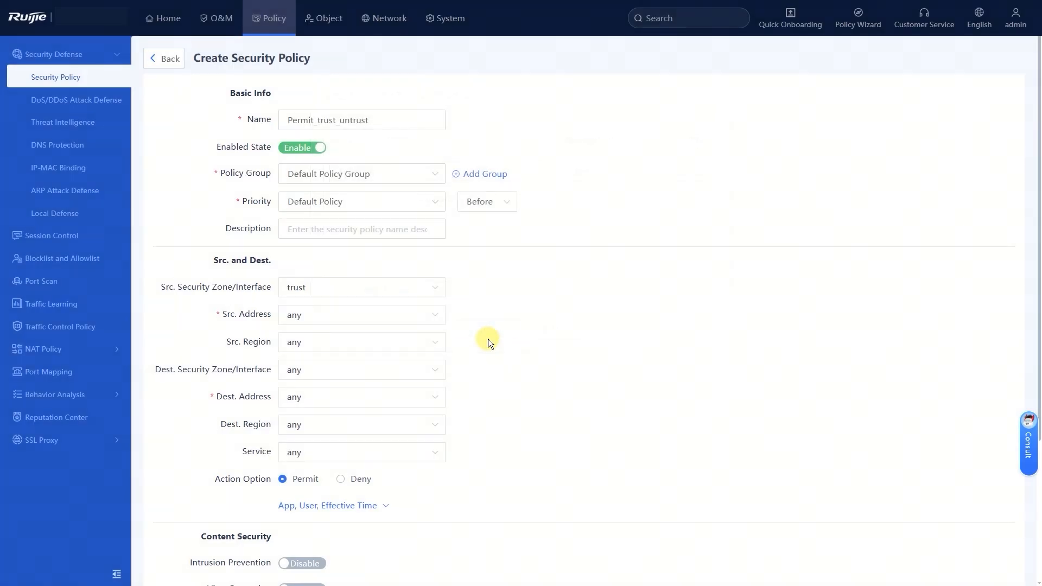
Set the destination security zone to untrust, keep the Permit action, and save the security policy.
click(332, 371)
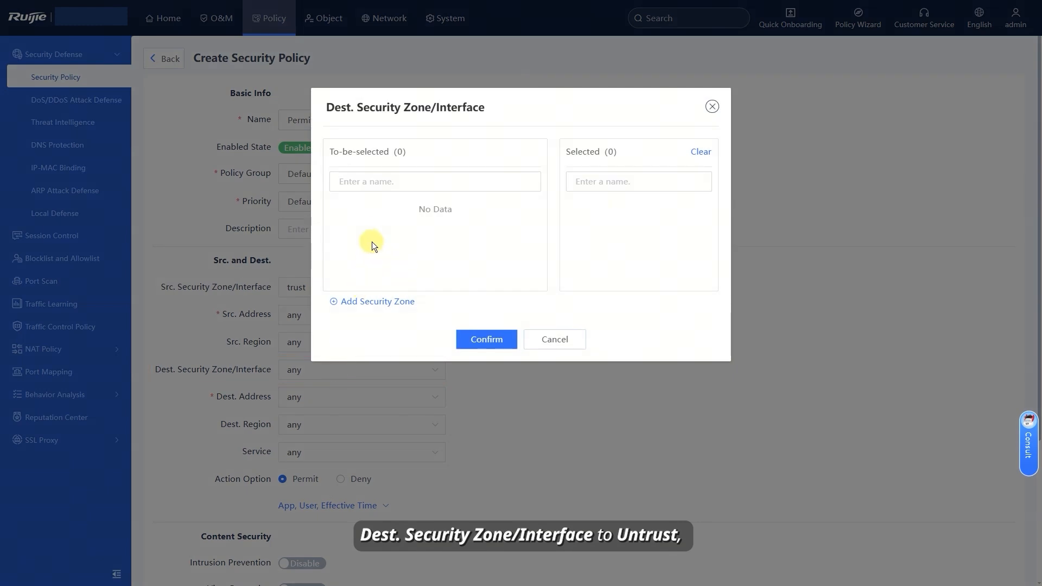
click(348, 230)
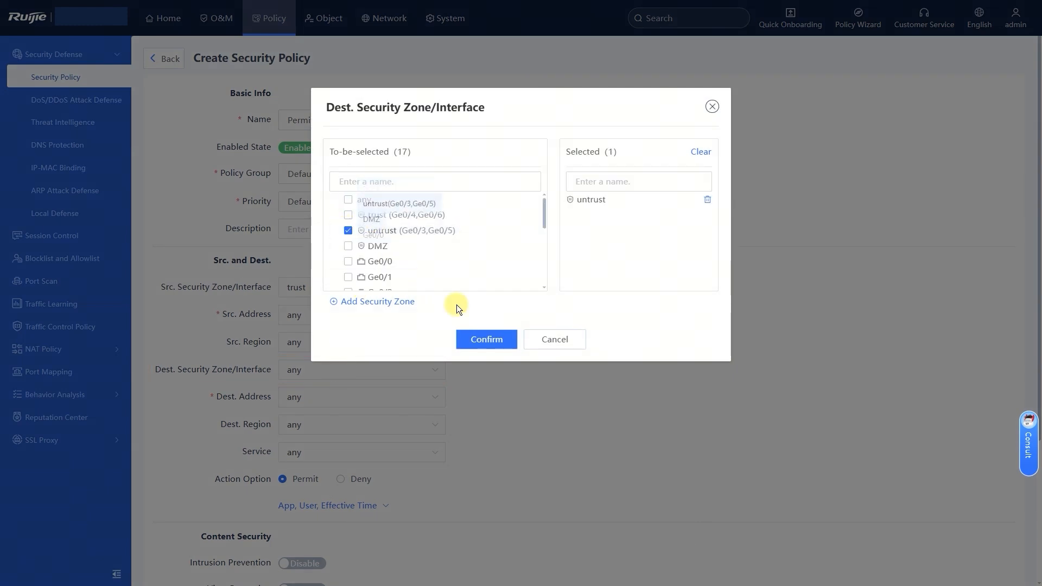
click(491, 339)
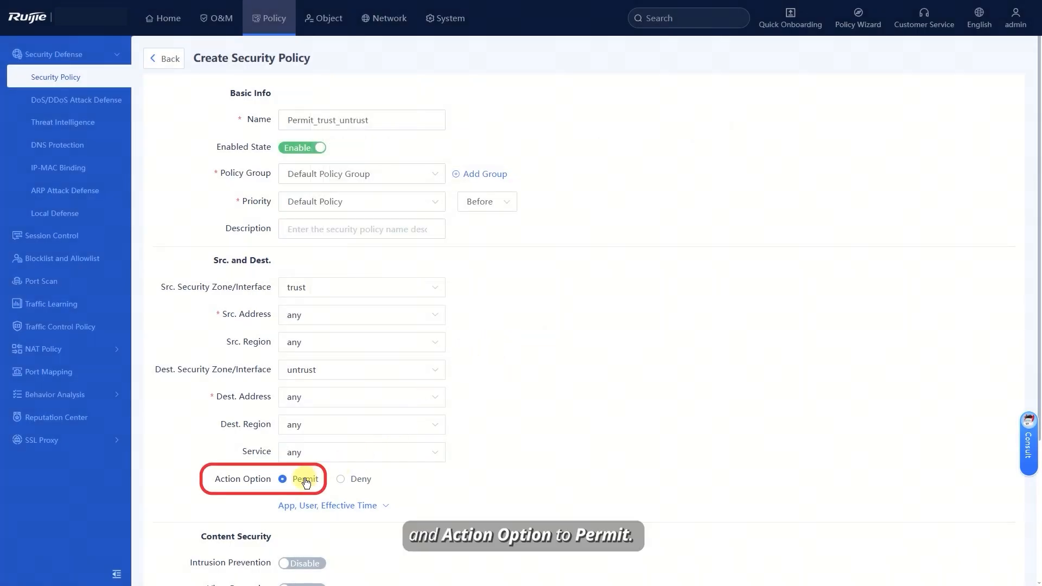
scroll(378, 464, down, 3)
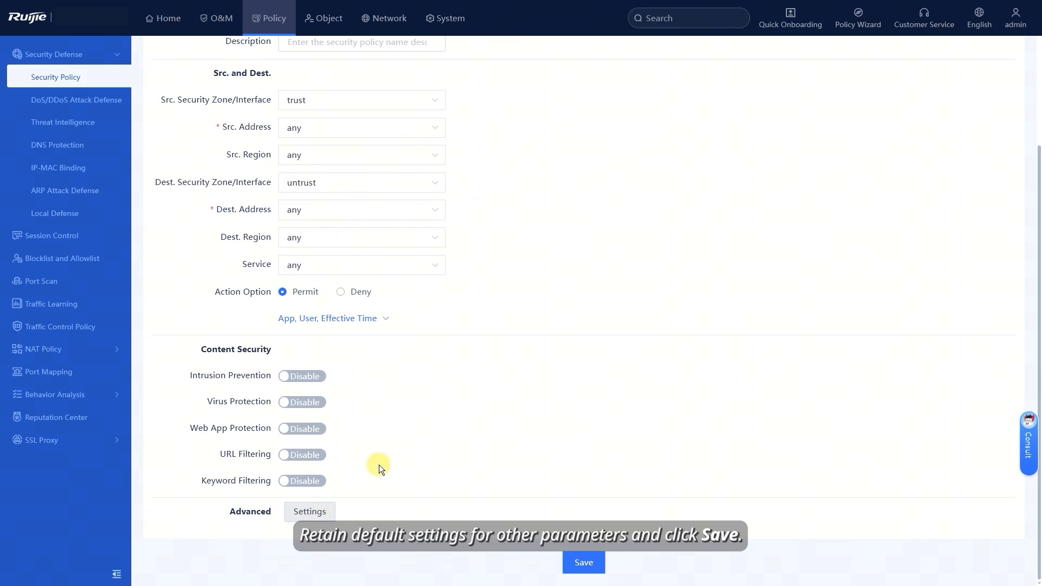
click(590, 561)
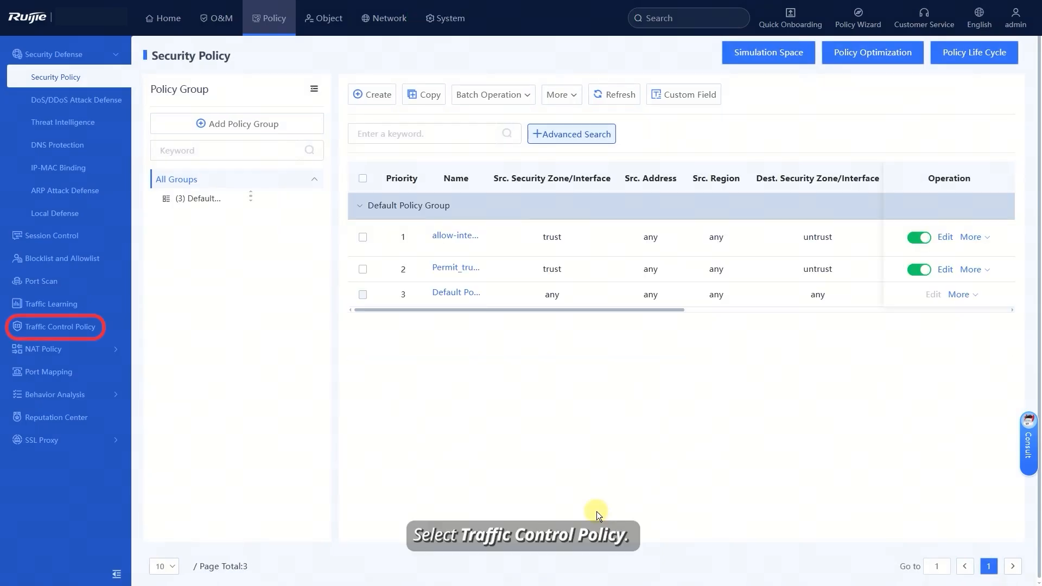
Enable the Traffic Control Policy feature and open its line configuration.
click(86, 327)
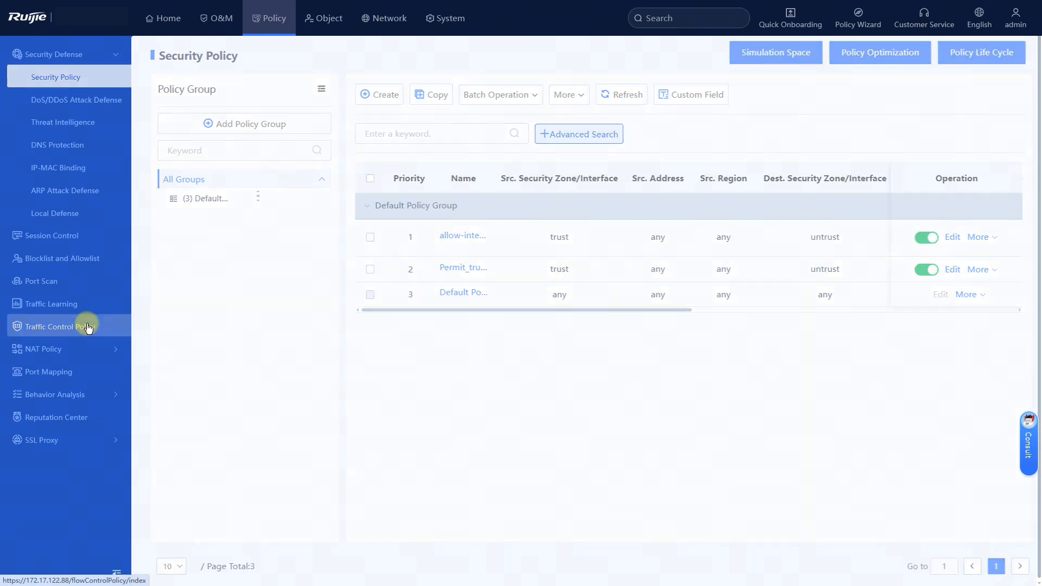
click(289, 58)
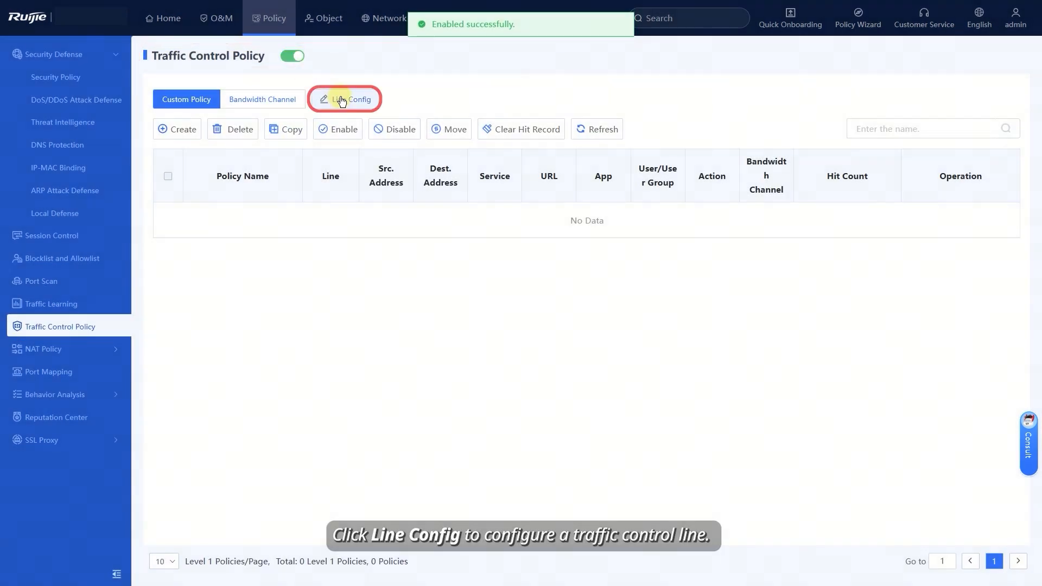
click(341, 99)
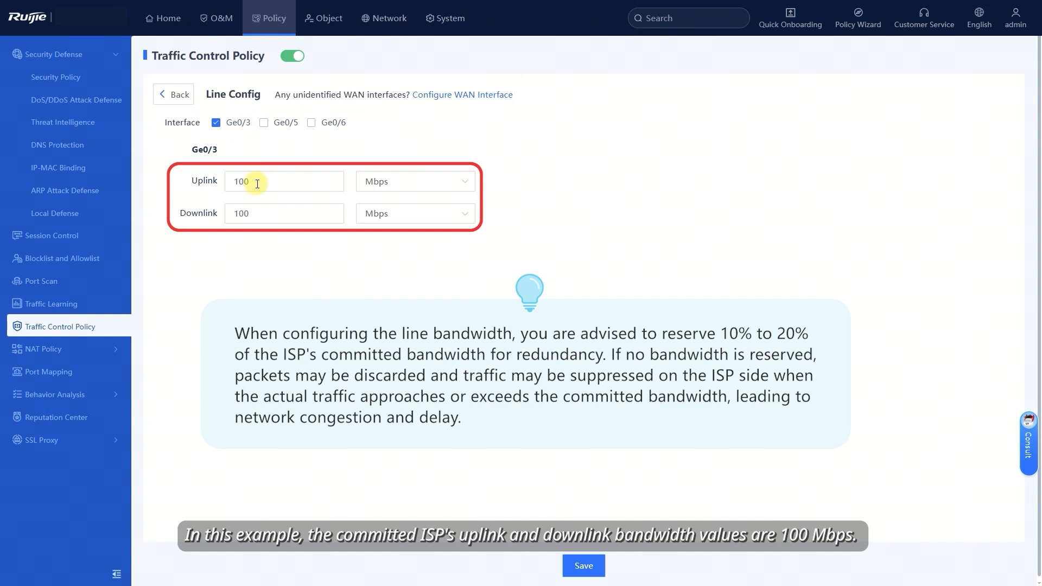
Set the Ge0/3 line's uplink and downlink bandwidth to 85 Mbps each and save the line configuration.
drag(257, 184, 223, 215)
text(85)
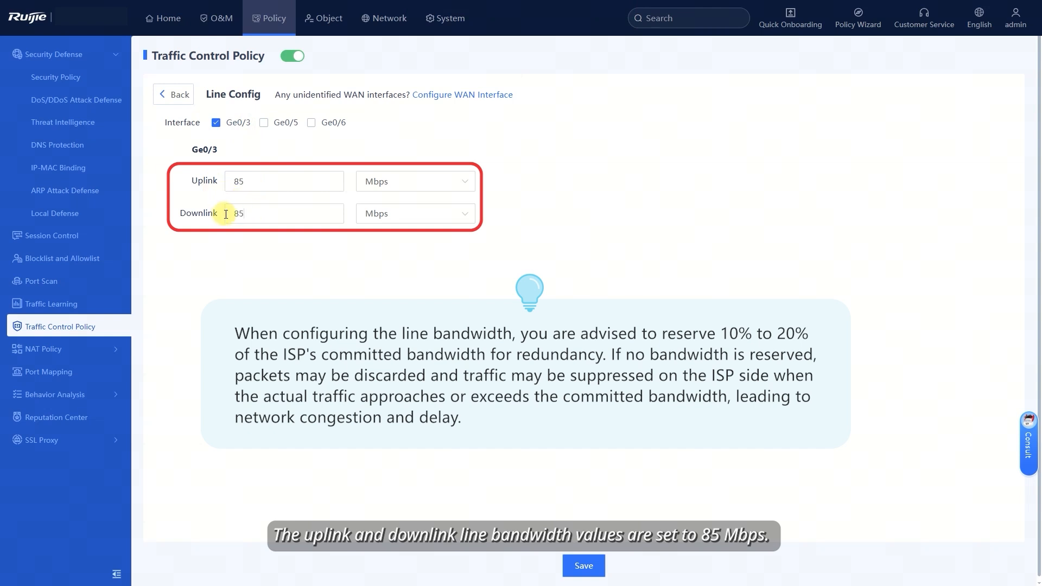
text(85)
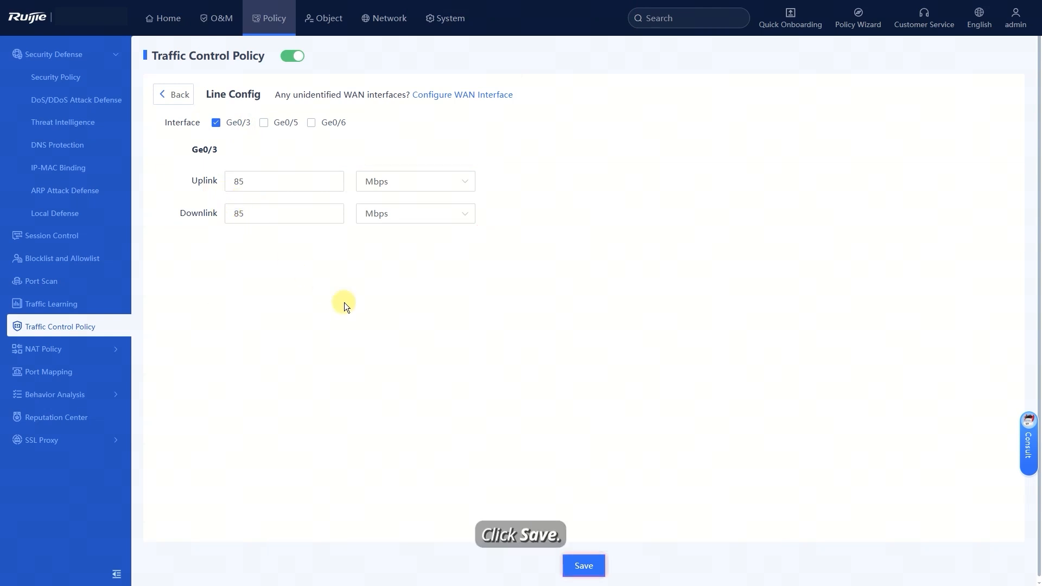
click(582, 567)
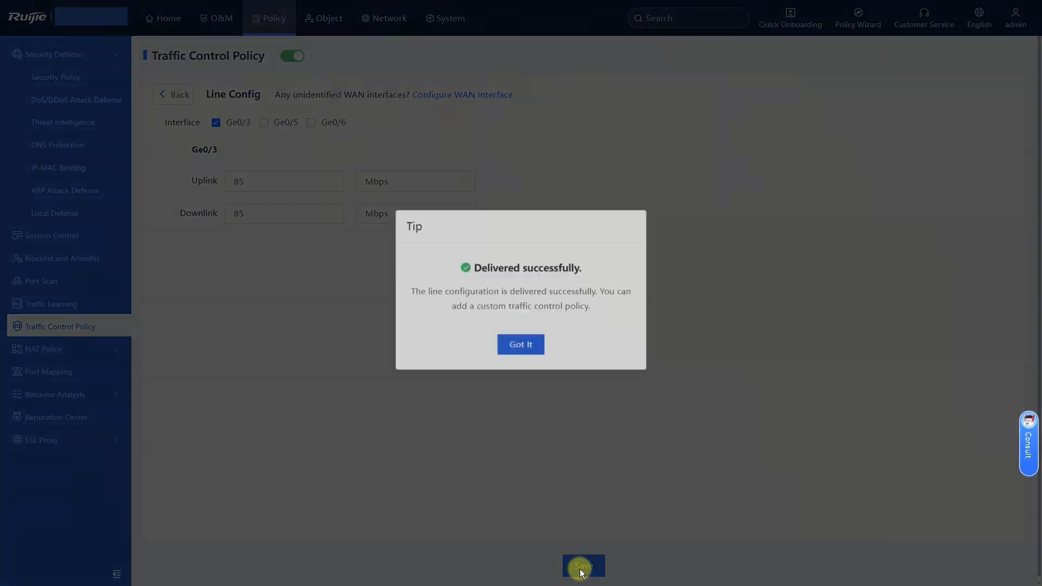
click(521, 345)
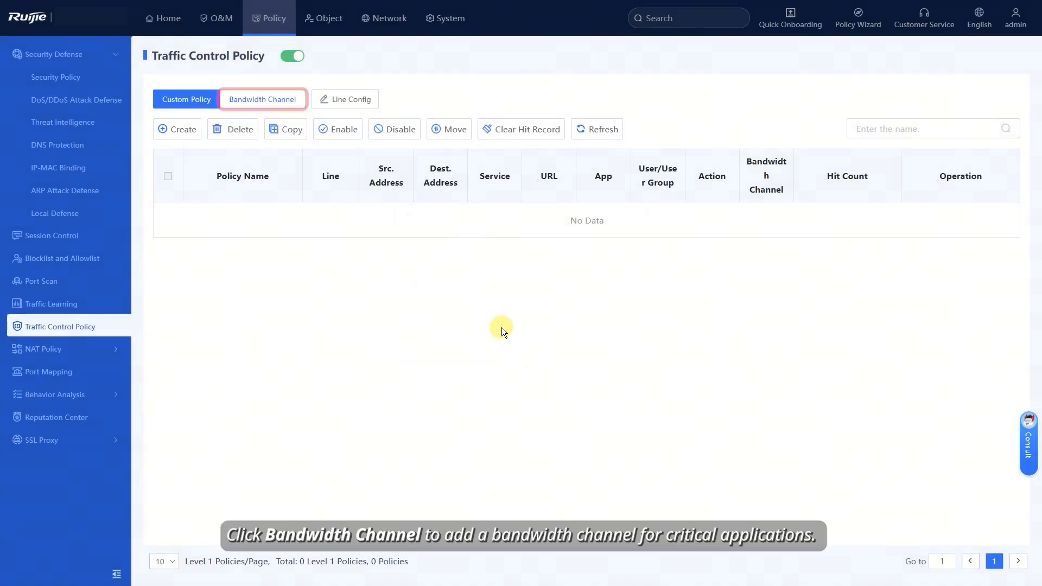
Create a bandwidth channel named critical_apps_channel.
click(274, 100)
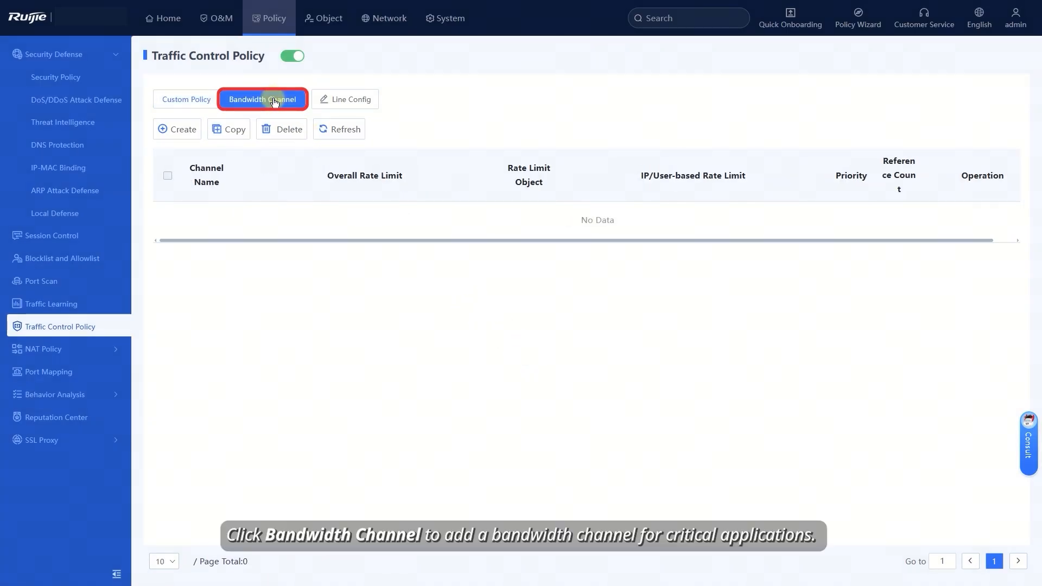
click(172, 129)
click(304, 118)
text(cr)
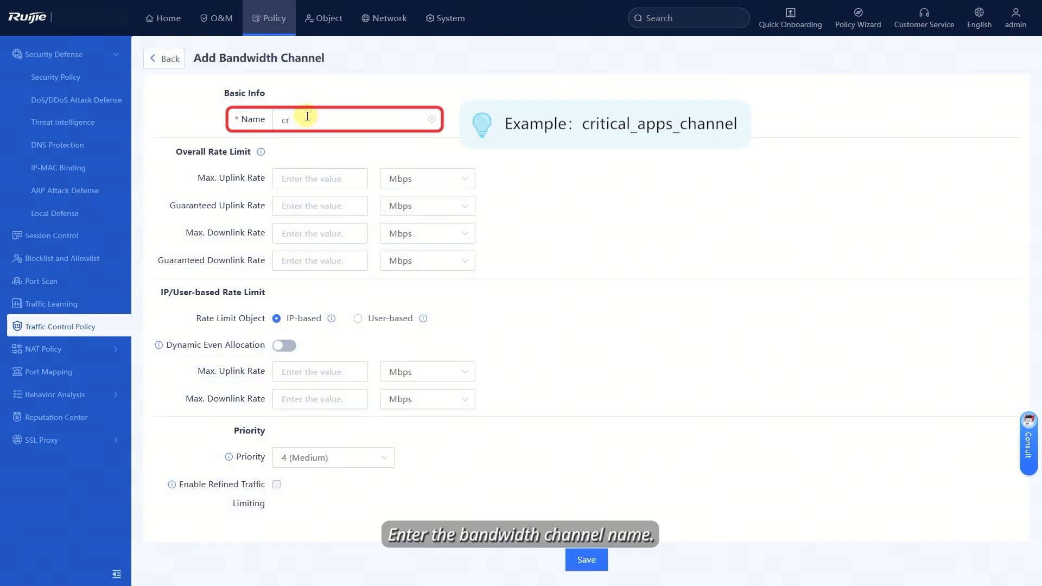
text(itical_apps_channel)
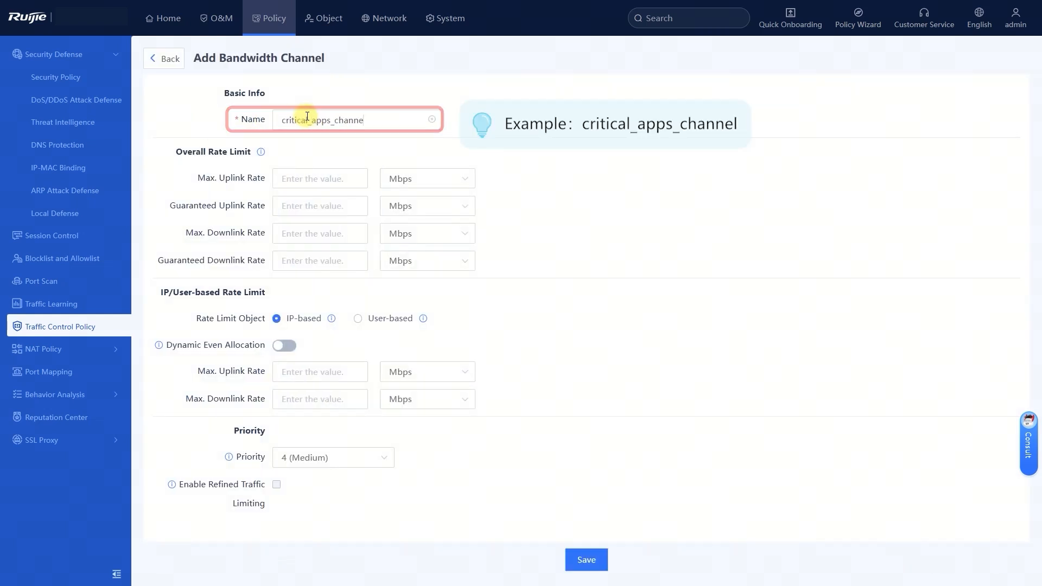
Set the overall maximum uplink and downlink rates of critical_apps_channel to 85 Mbps each.
click(314, 176)
text(85)
click(304, 254)
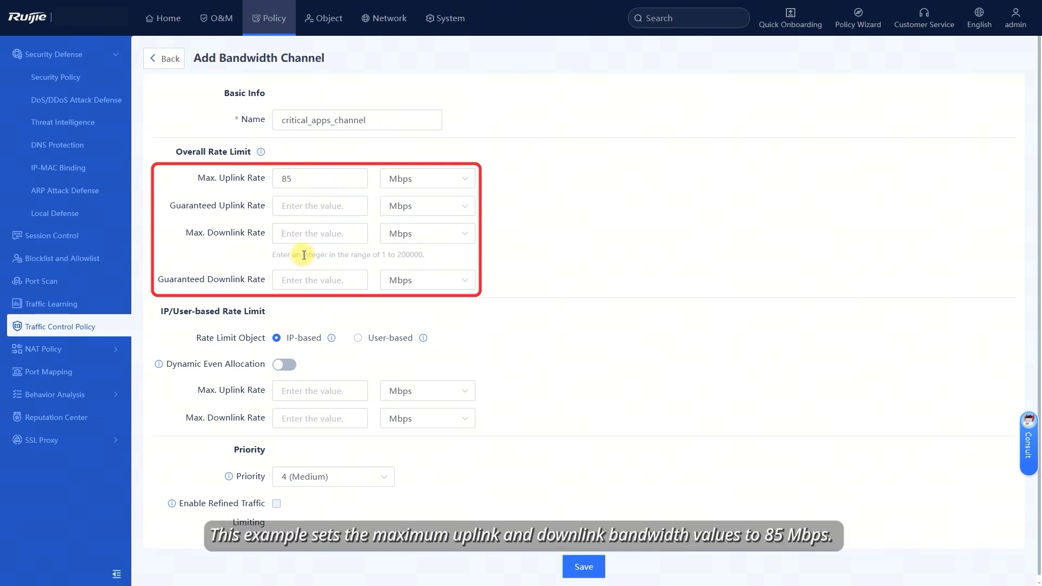
text(85)
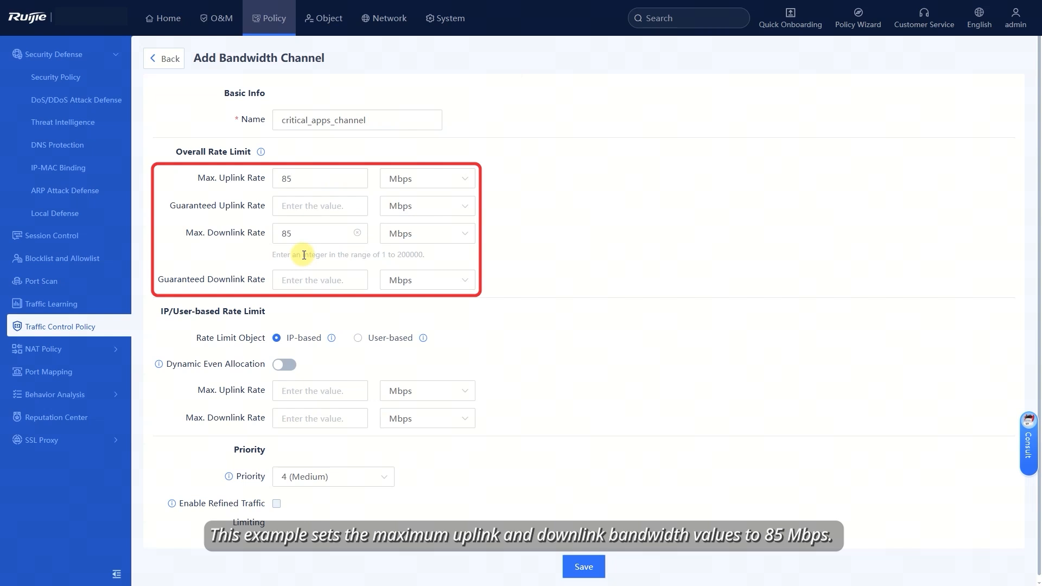
Give critical_apps_channel priority 1 (Highest) and save the channel.
click(333, 477)
click(314, 314)
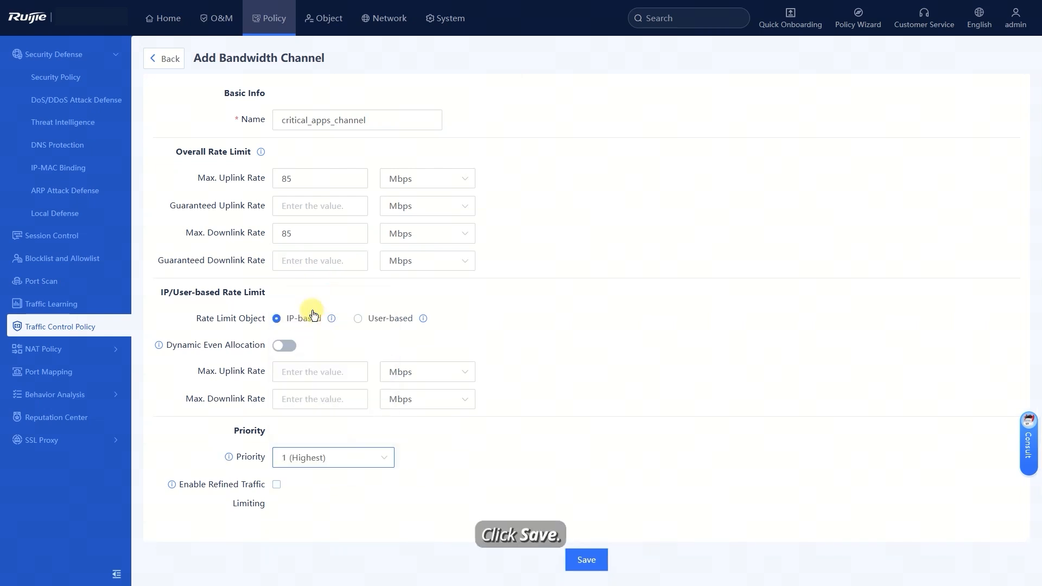
click(585, 558)
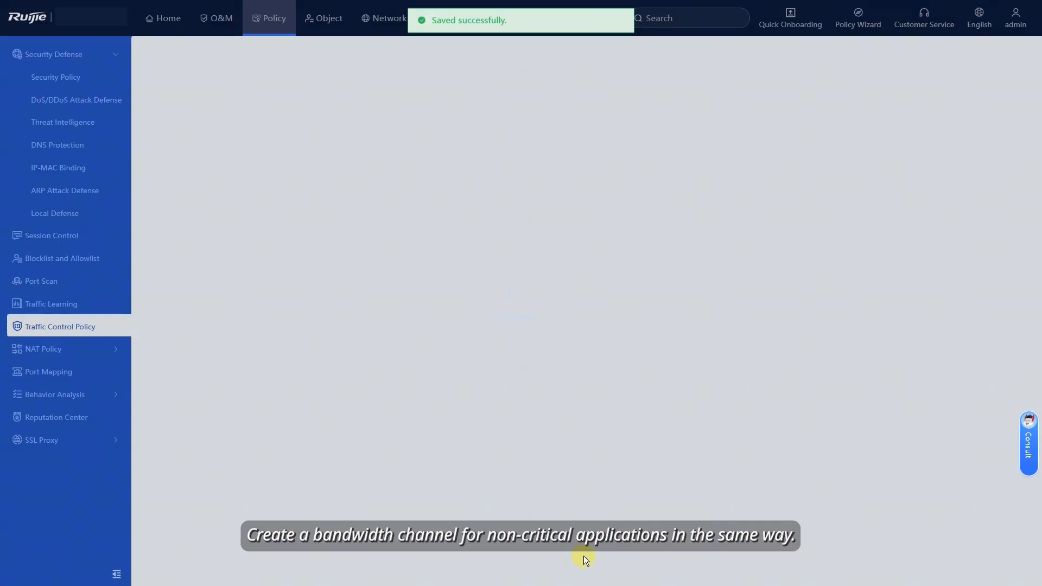
Create a second bandwidth channel named non_critical_channel.
click(192, 141)
click(303, 120)
text(no)
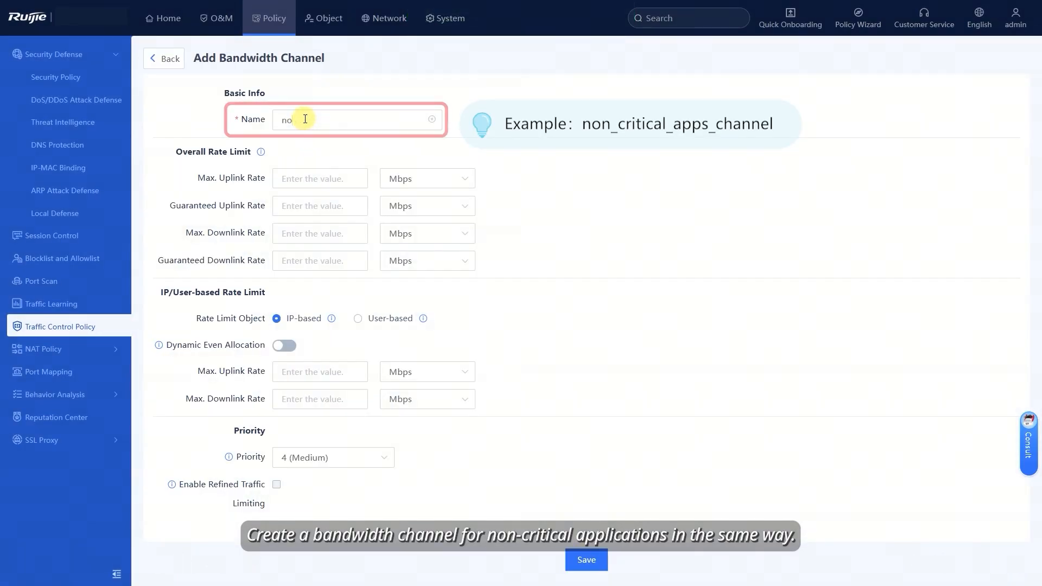
text(n_critical_channel)
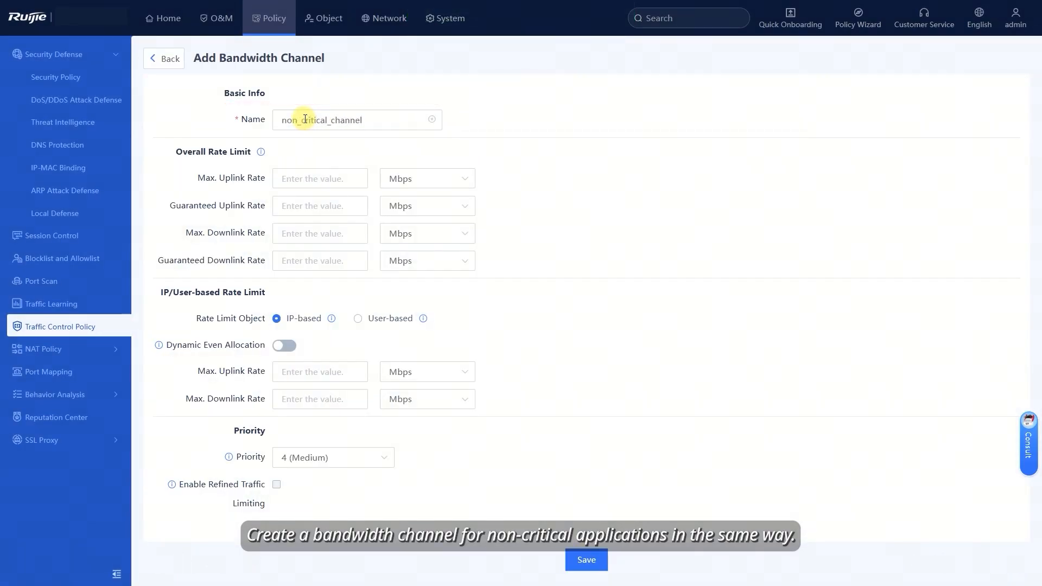
Set the overall maximum uplink and downlink rates of non_critical_channel to 85 Mbps each.
click(296, 177)
text(85)
click(314, 246)
text(85)
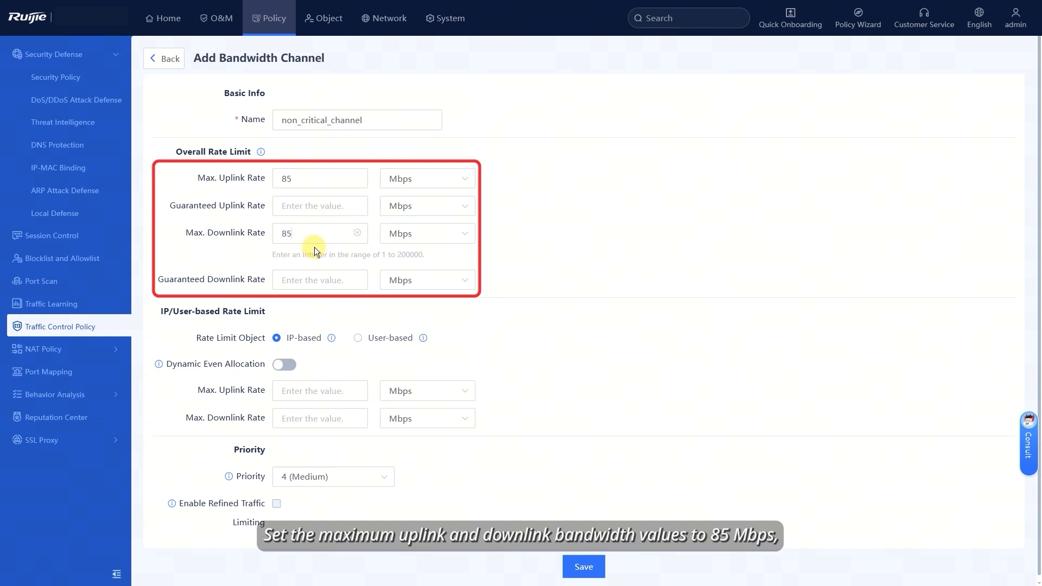
Set the guaranteed uplink and downlink rates of non_critical_channel to 5 Mbps each.
click(306, 206)
text(5)
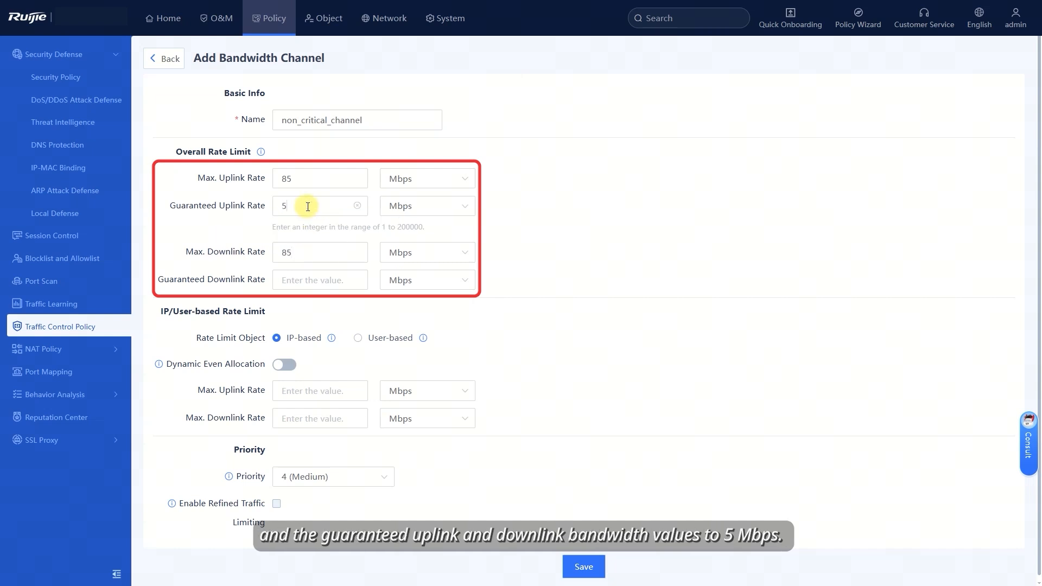
click(311, 286)
text(5)
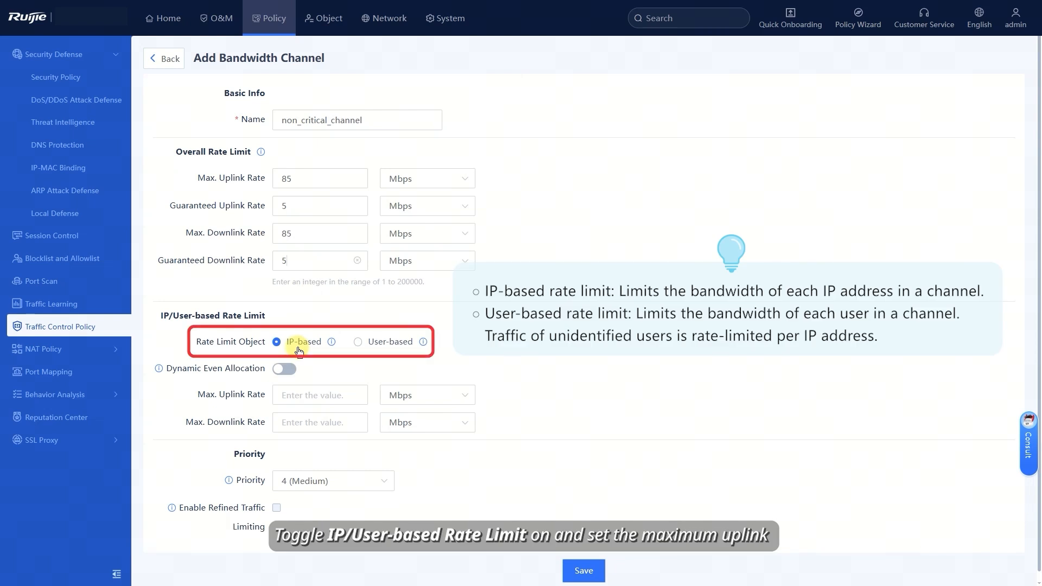
Limit each IP address in non_critical_channel to 2 Mbps maximum uplink and downlink, and save the channel.
click(292, 392)
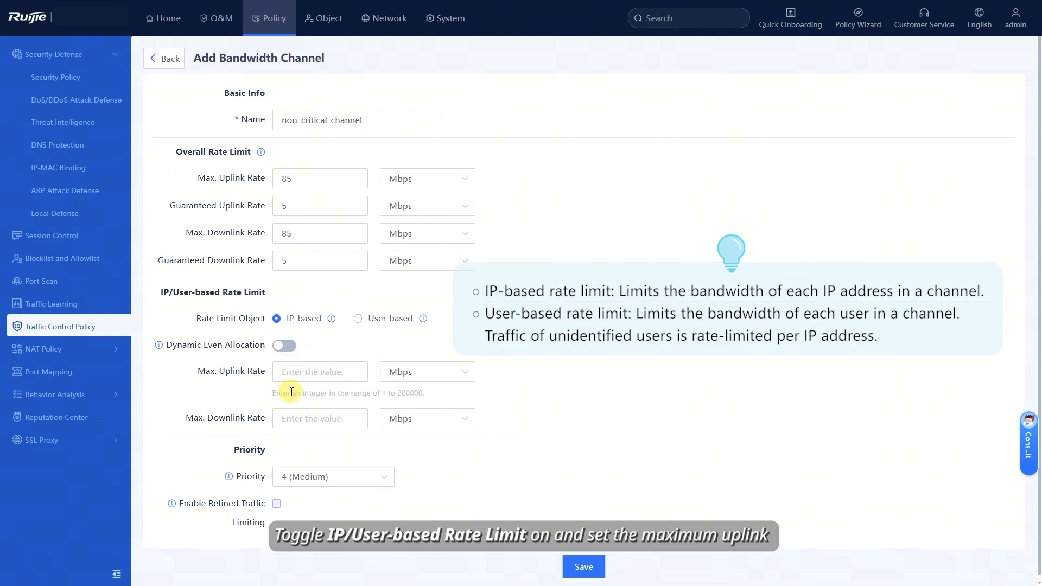
text(2)
click(290, 420)
text(2)
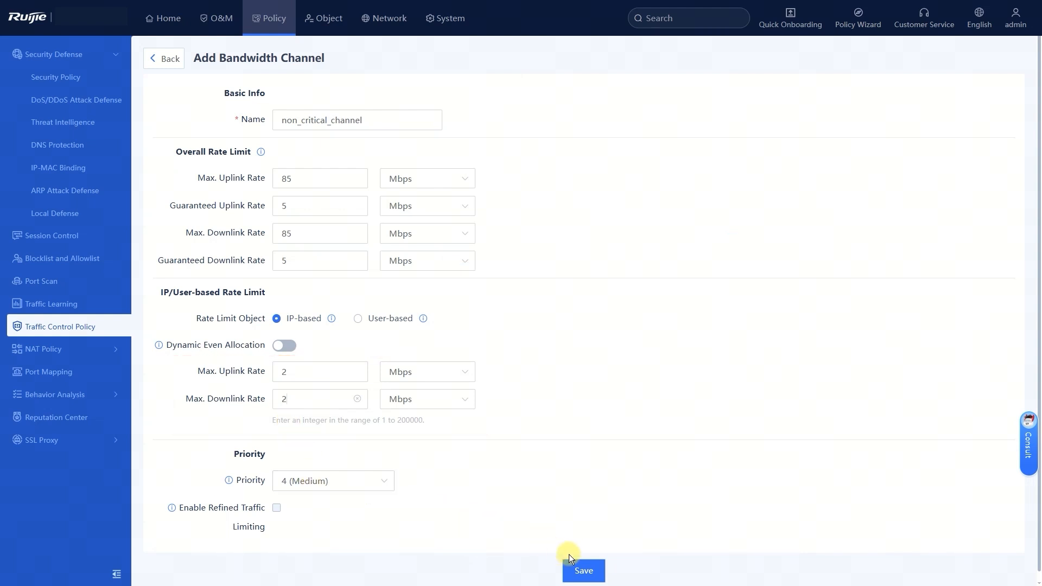
click(580, 566)
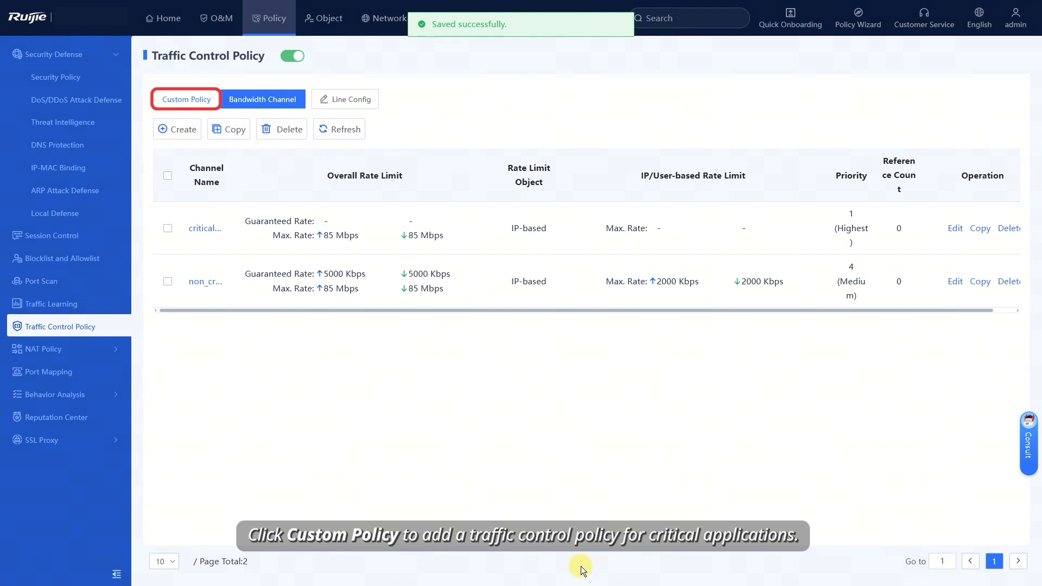
Create a custom traffic control policy named ciritcal_apps_policy.
click(185, 100)
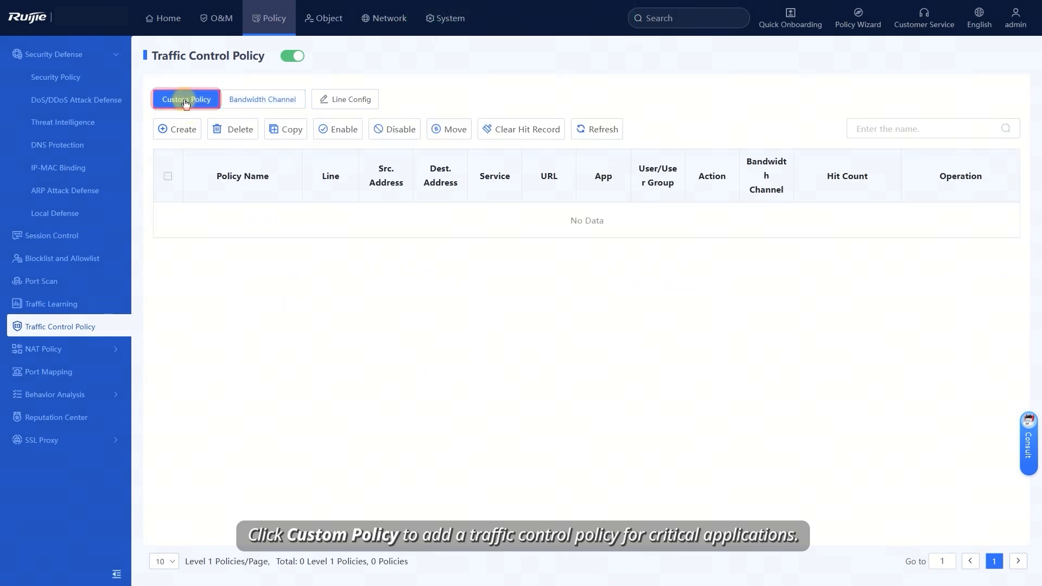
click(184, 137)
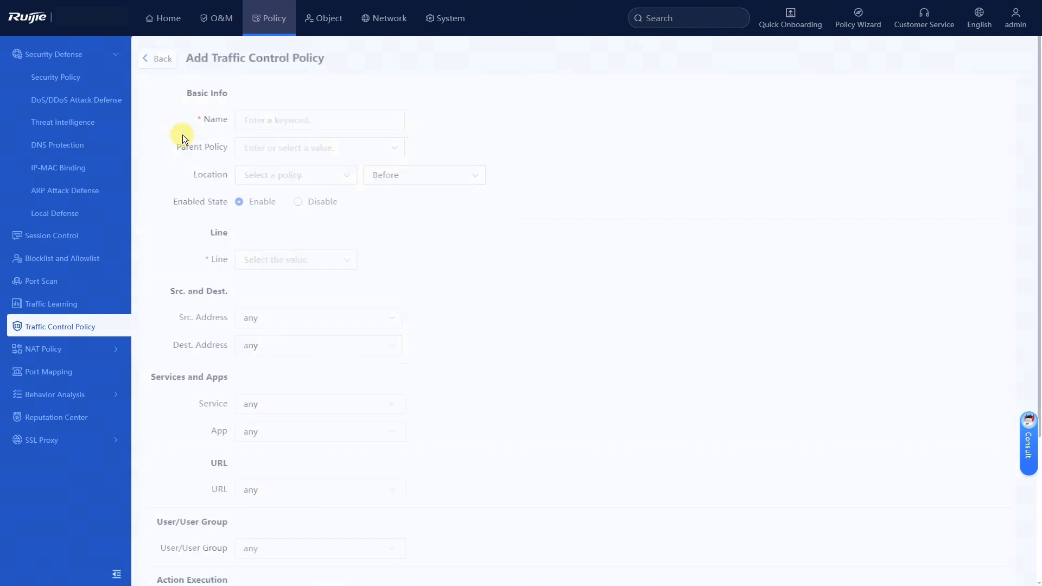
click(312, 126)
text(ciritcal_apps_policy)
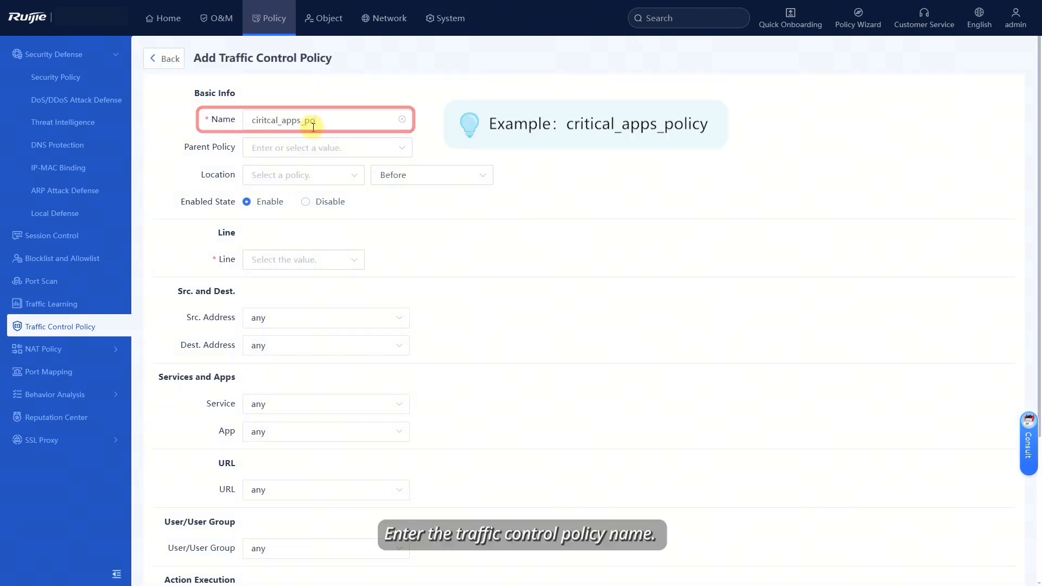
Assign line Ge0/3 to the new traffic control policy.
click(295, 259)
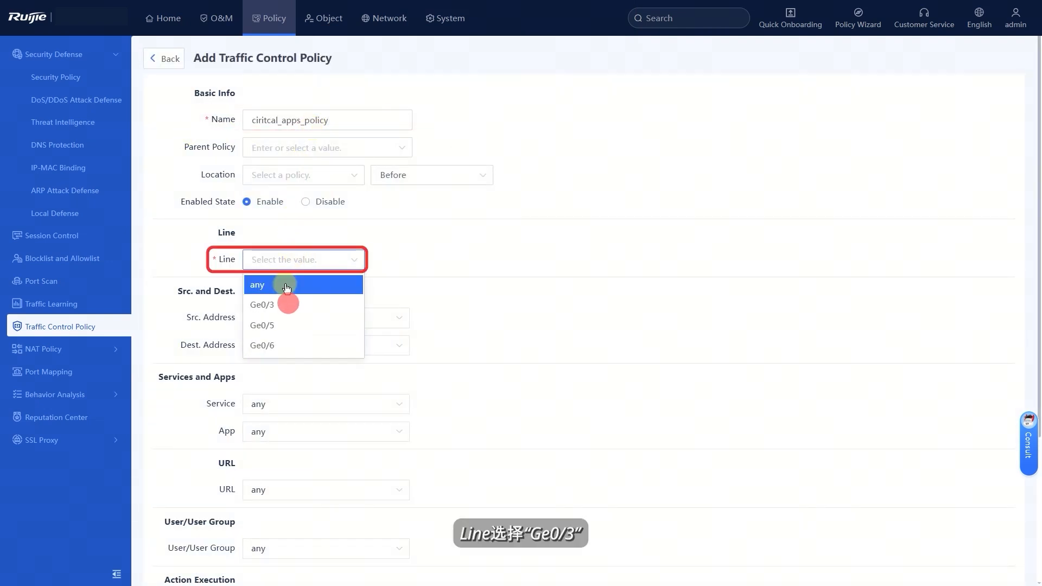
click(286, 302)
click(406, 259)
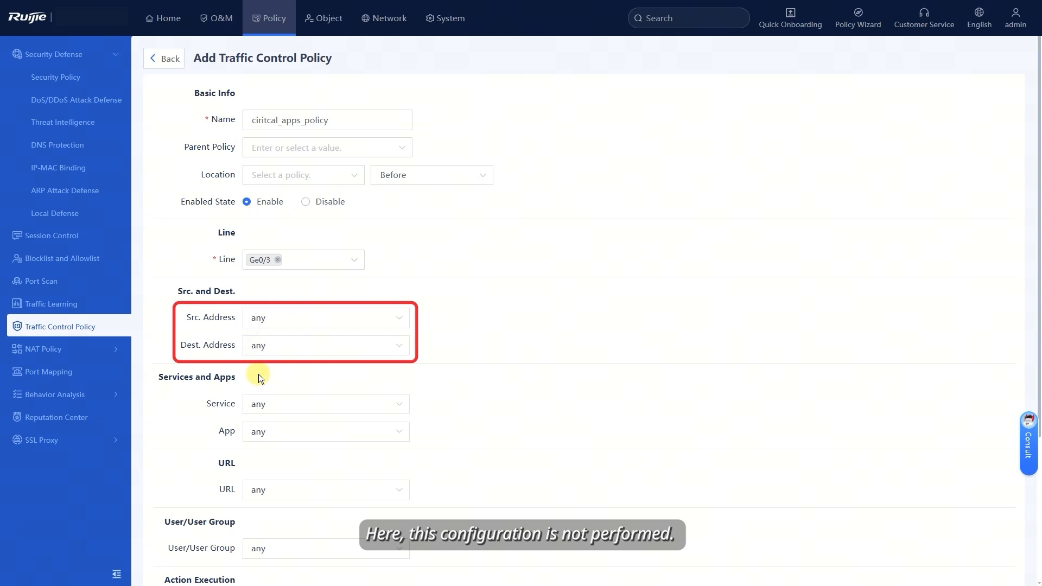
Set the applications of ciritcal_apps_policy to InstantMessaging-APP, Work-OA and the custom application Custom_Ruijie_Networks.
click(273, 433)
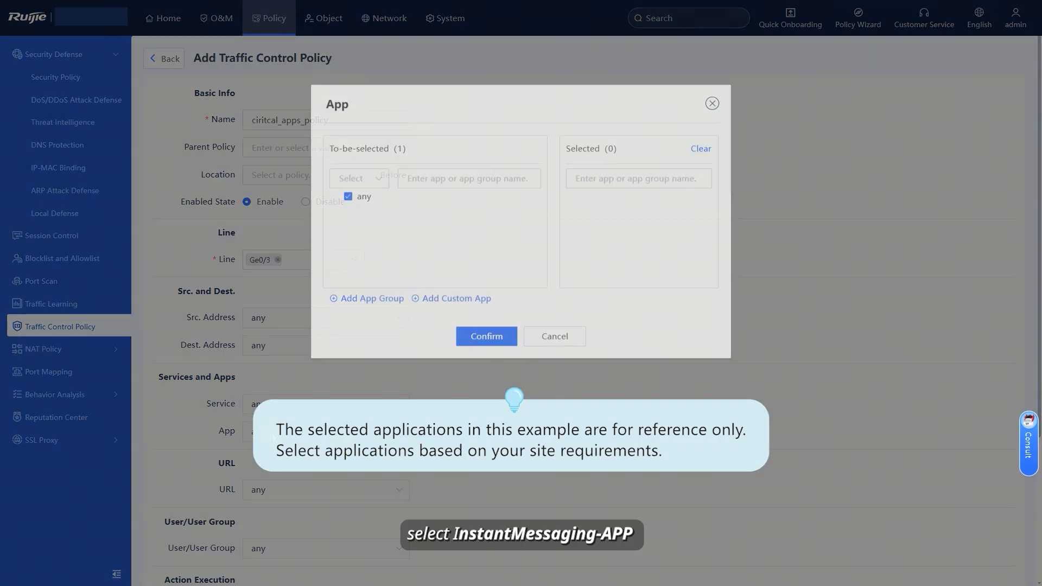
click(437, 179)
text(instant)
click(348, 199)
drag(445, 180, 397, 179)
text(work-oa)
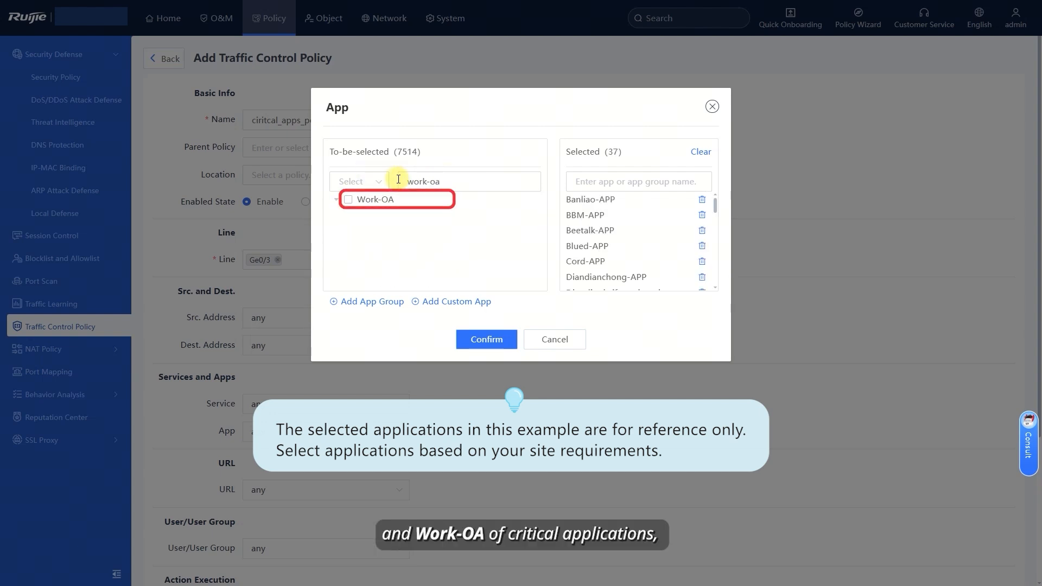
click(348, 199)
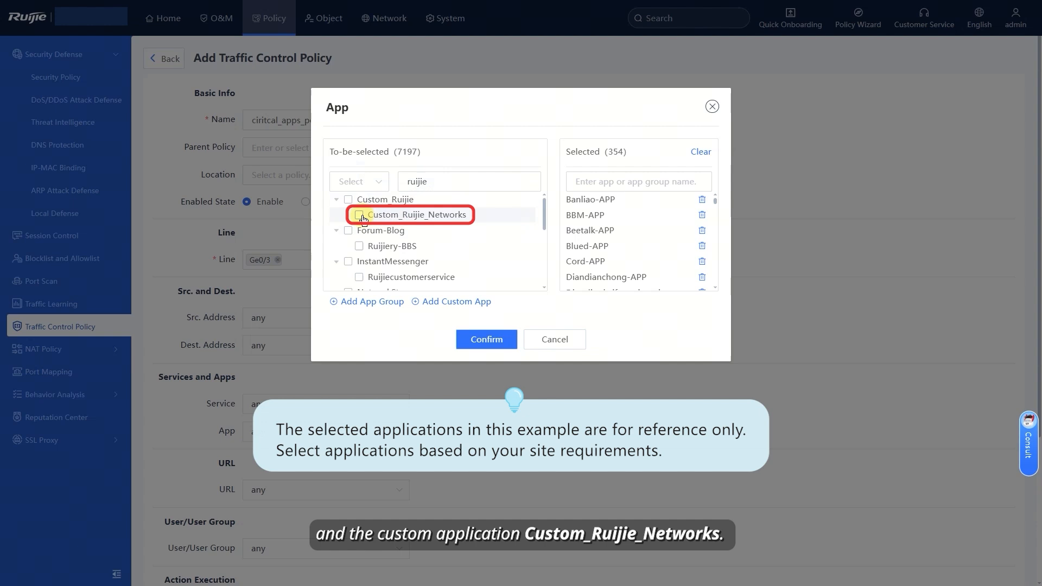
click(359, 216)
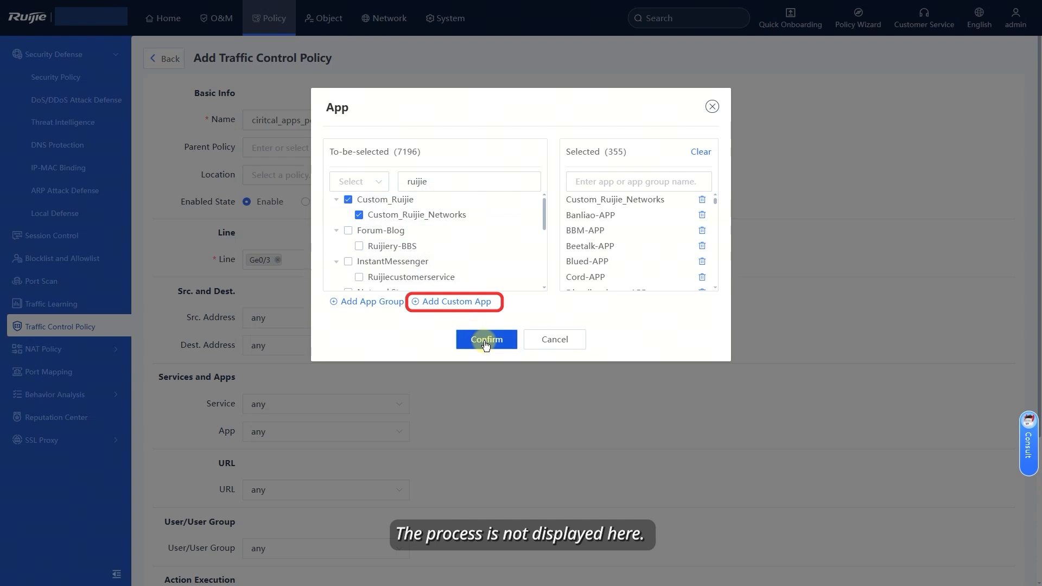
click(486, 340)
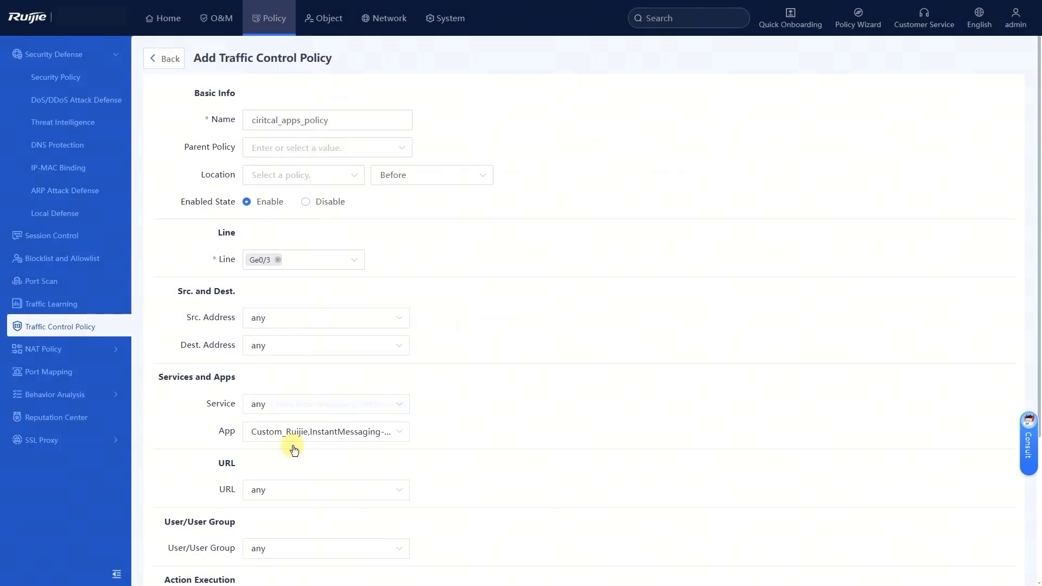
Assign the bandwidth channel critical_apps_channel to the policy with the Limit action, and save the policy.
scroll(268, 374, down, 3)
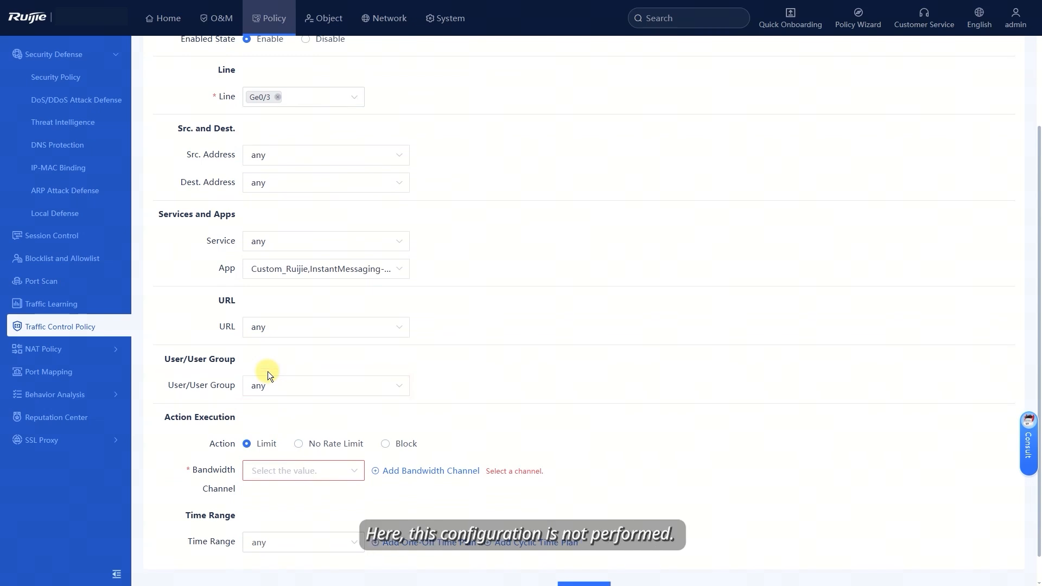
click(296, 471)
click(293, 497)
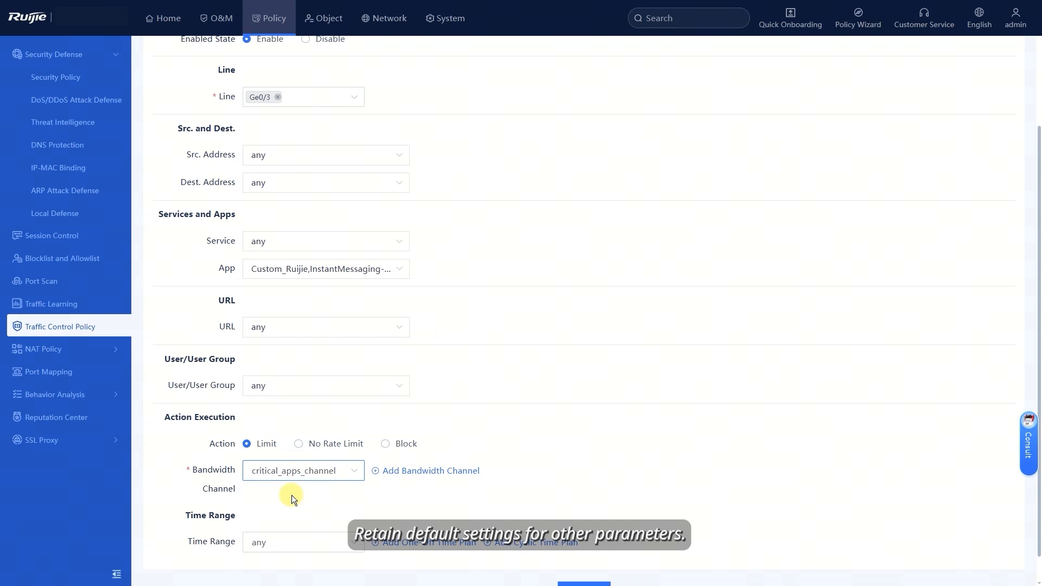
scroll(567, 545, down, 1)
click(570, 562)
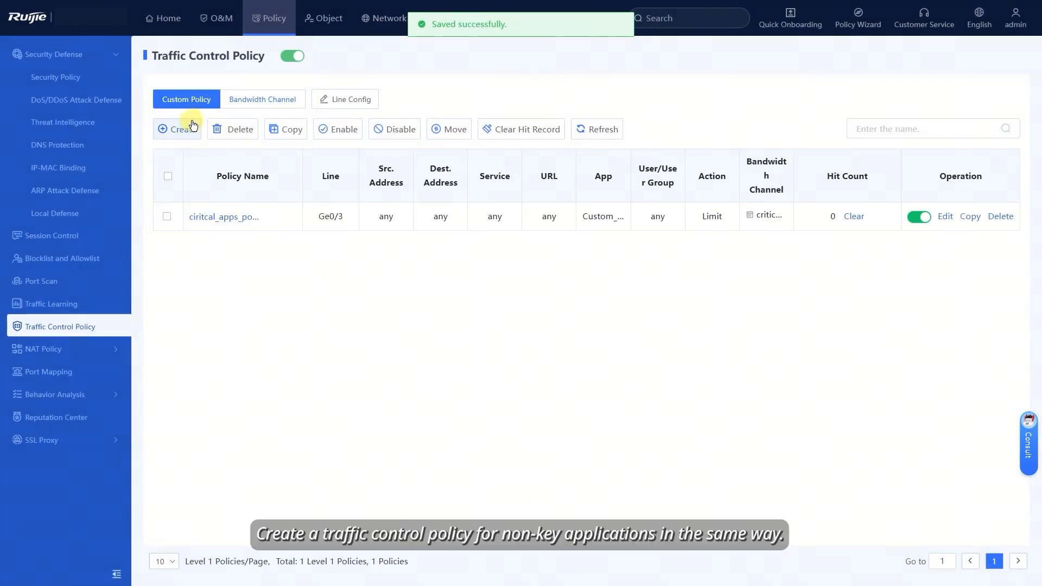
Create a custom traffic control policy named non_critical_apps_policy and assign it line Ge0/3.
click(176, 130)
click(266, 119)
text(non_criti)
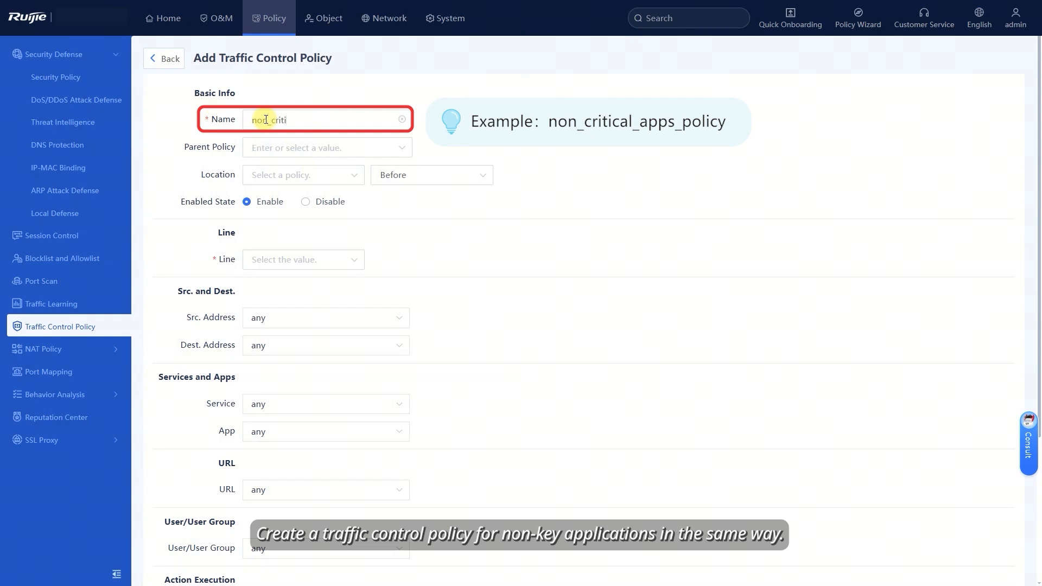
text(cal_apps_policy)
click(274, 258)
click(282, 302)
click(435, 255)
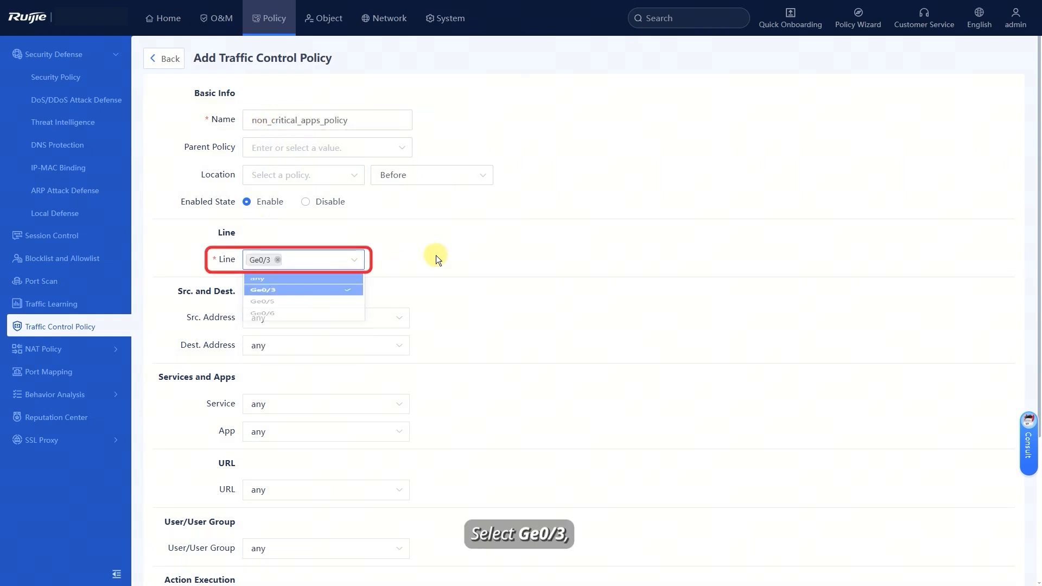
Set the applications of non_critical_apps_policy to HTTP and HTTP-Download.
click(334, 432)
click(456, 183)
text(http)
scroll(360, 217, down, 5)
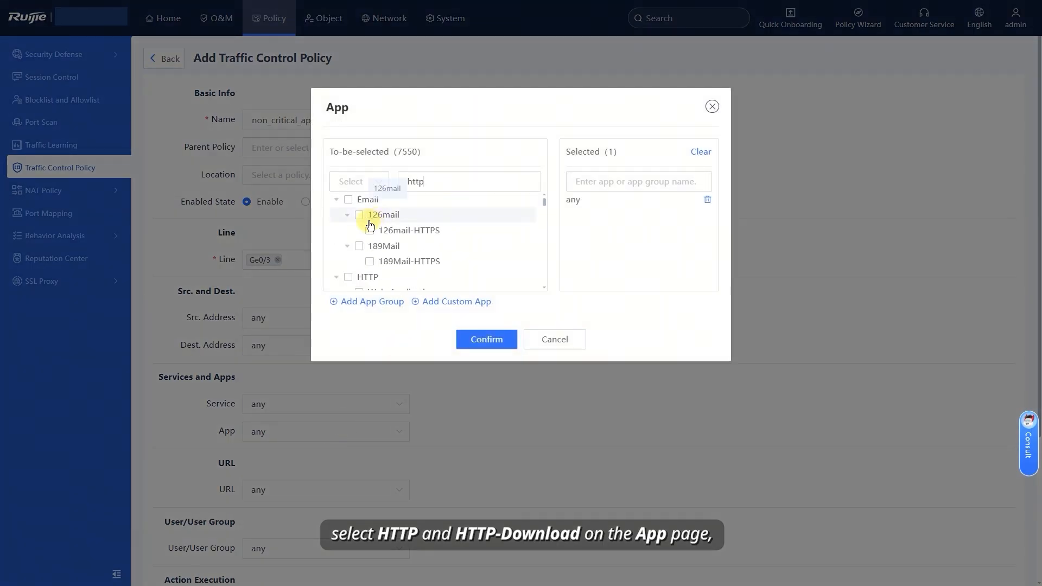
click(349, 223)
scroll(362, 239, down, 5)
click(359, 252)
scroll(363, 241, down, 3)
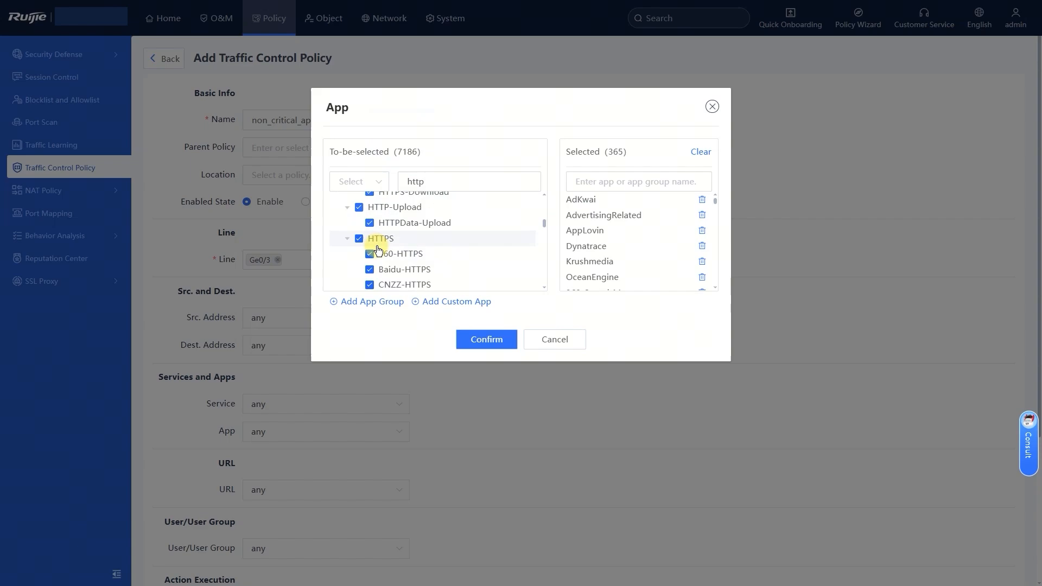
click(487, 339)
Assign the bandwidth channel non_critical_channel to non_critical_apps_policy and save the policy.
scroll(484, 353, down, 4)
click(340, 445)
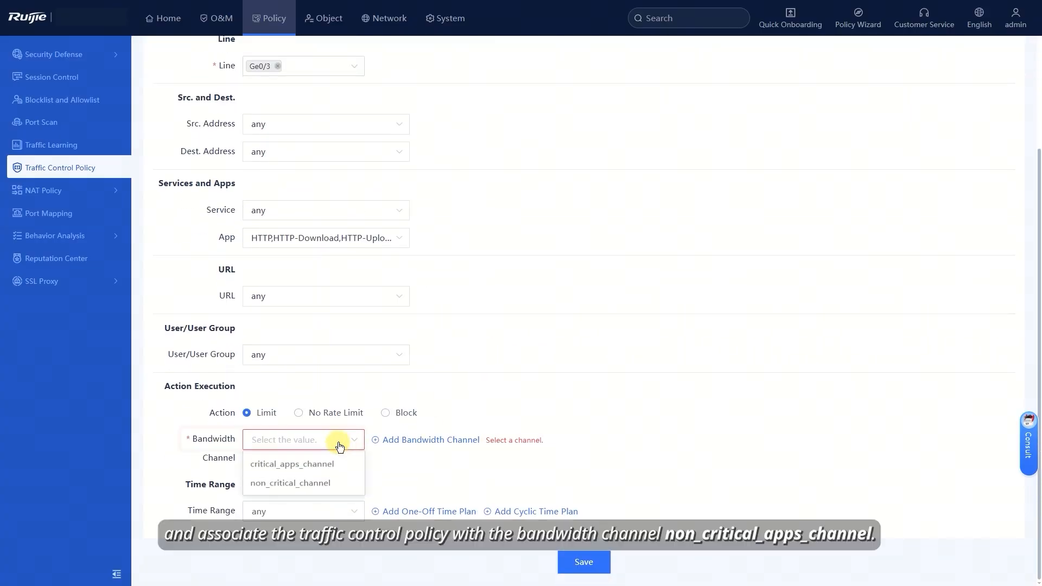
click(318, 485)
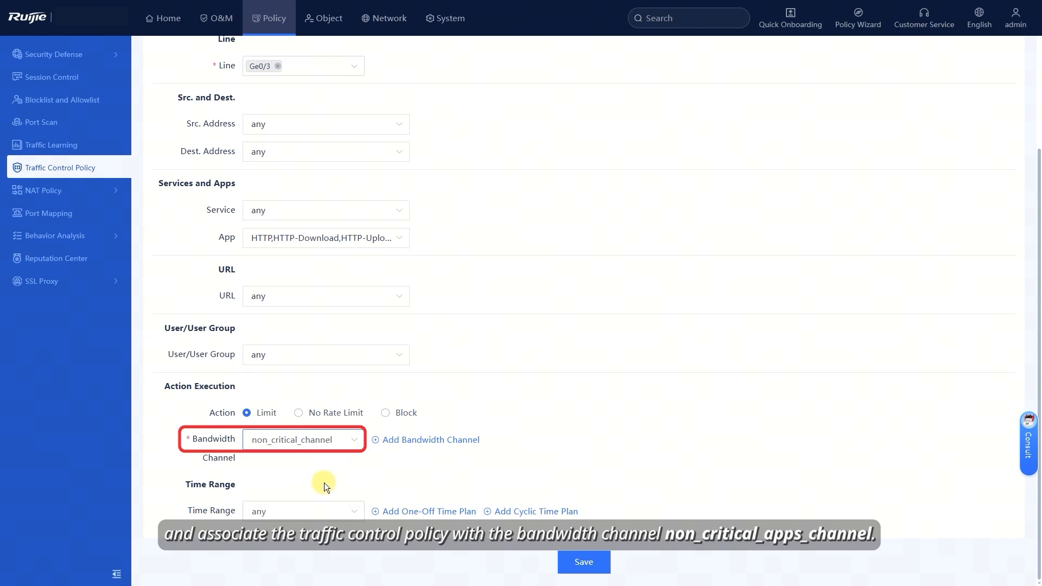
click(583, 562)
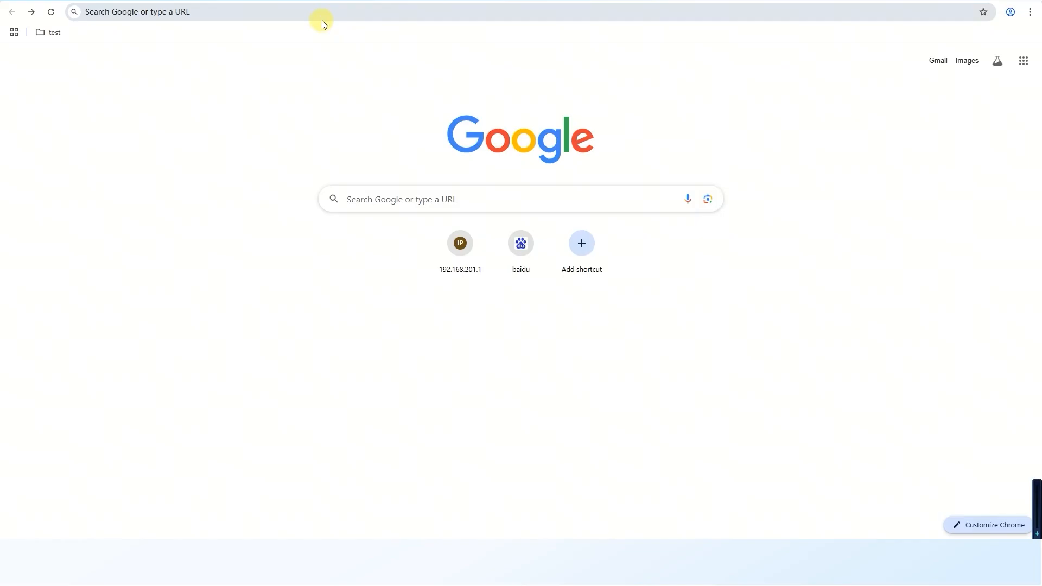
click(322, 20)
text(https://www.ruijie.com/)
key(Return)
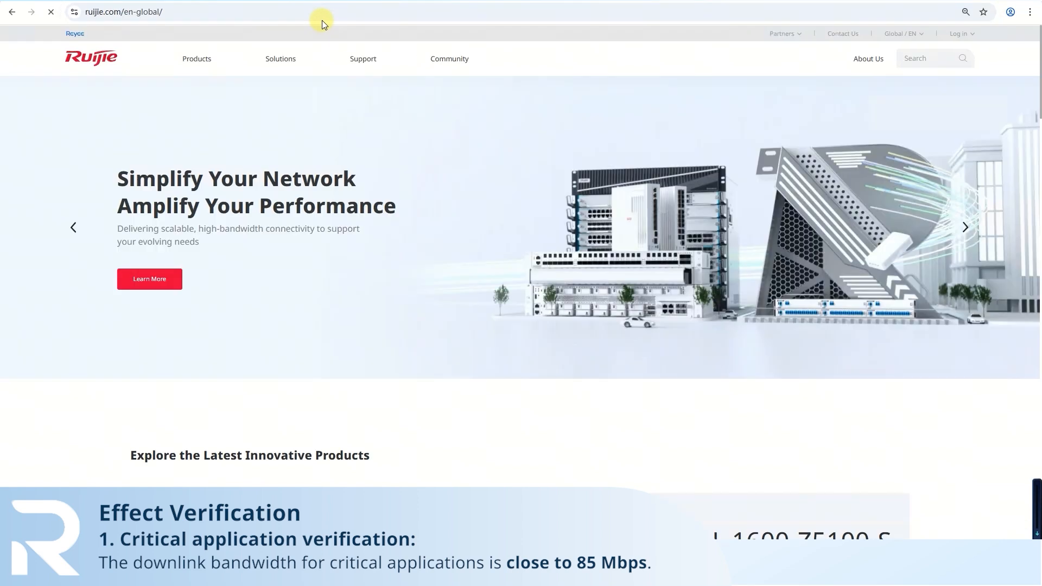
mouse_move(208, 64)
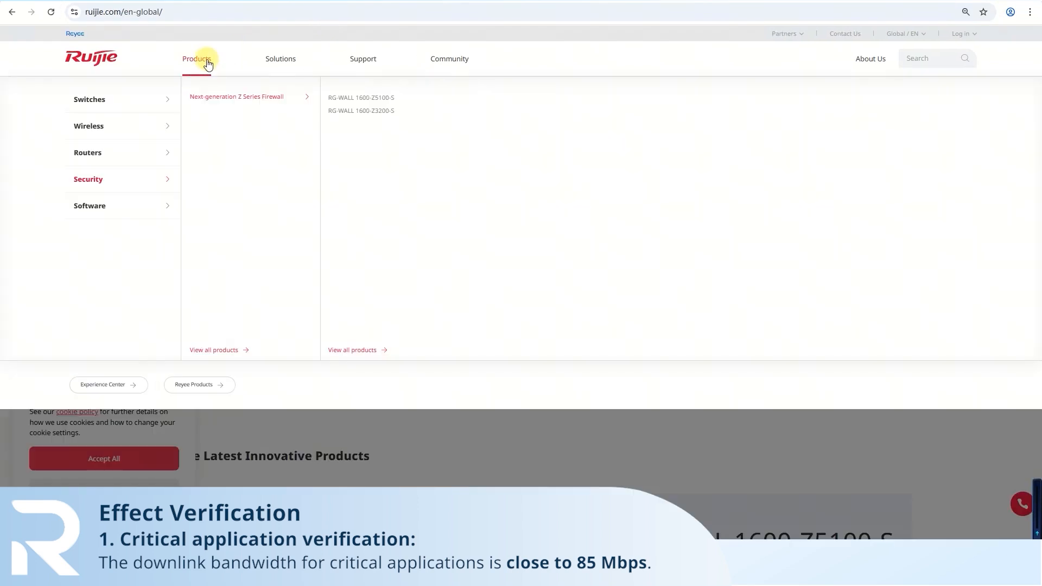
click(362, 111)
click(350, 439)
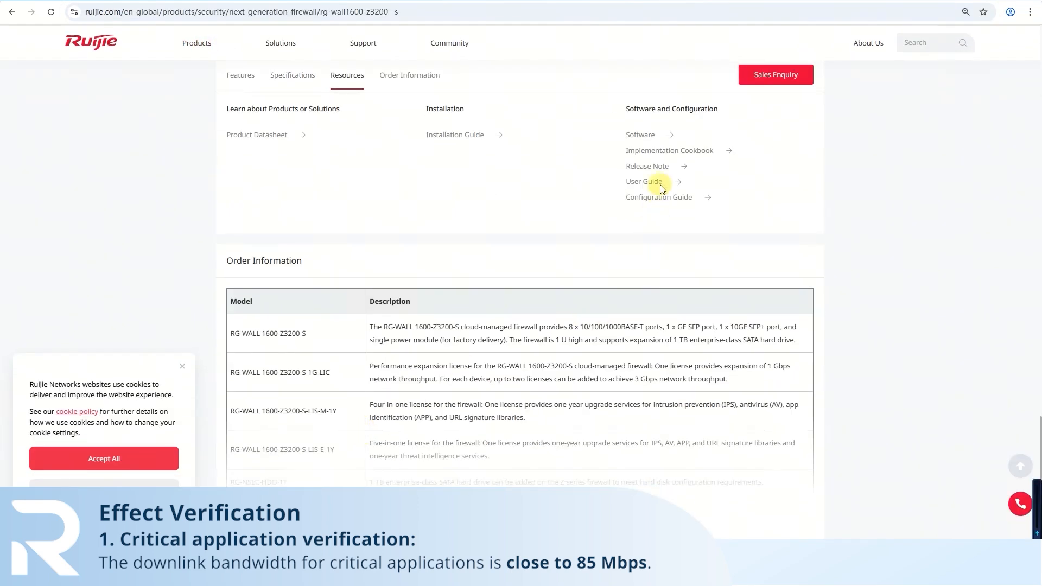
Download a file from the firewall's Software and Configuration resources to test critical application traffic.
click(661, 159)
click(977, 169)
click(738, 307)
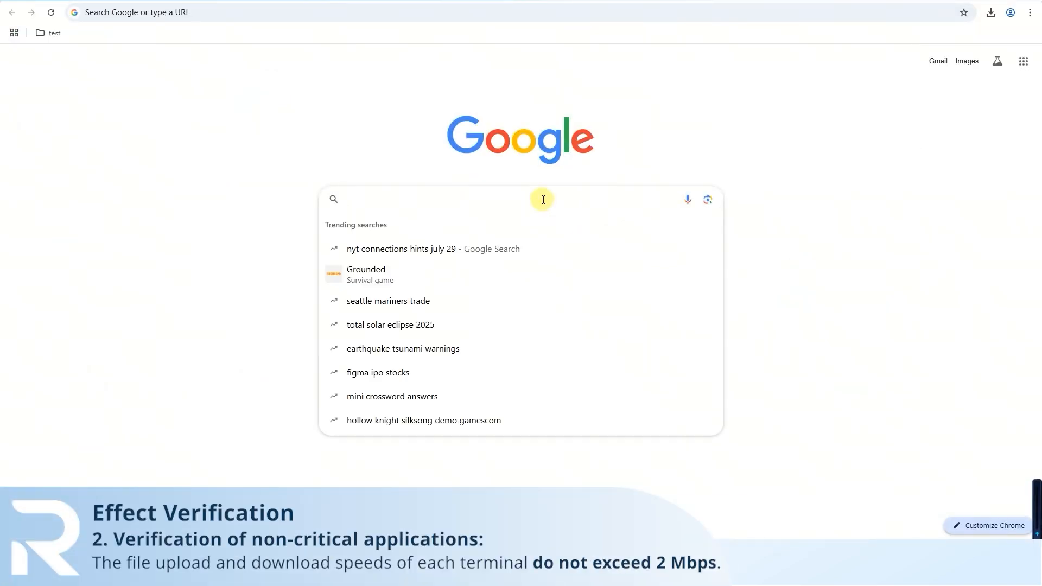
Search Google for "wechat download" and download WeChat for Windows from its Microsoft Store page via the official WeChat site.
text(wechat download)
key(Return)
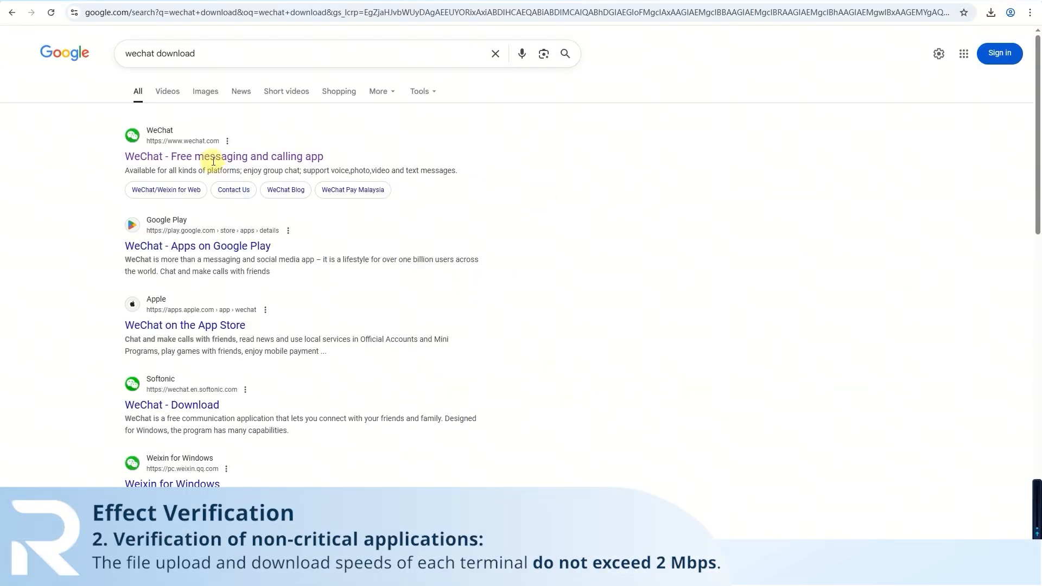
click(213, 157)
click(682, 320)
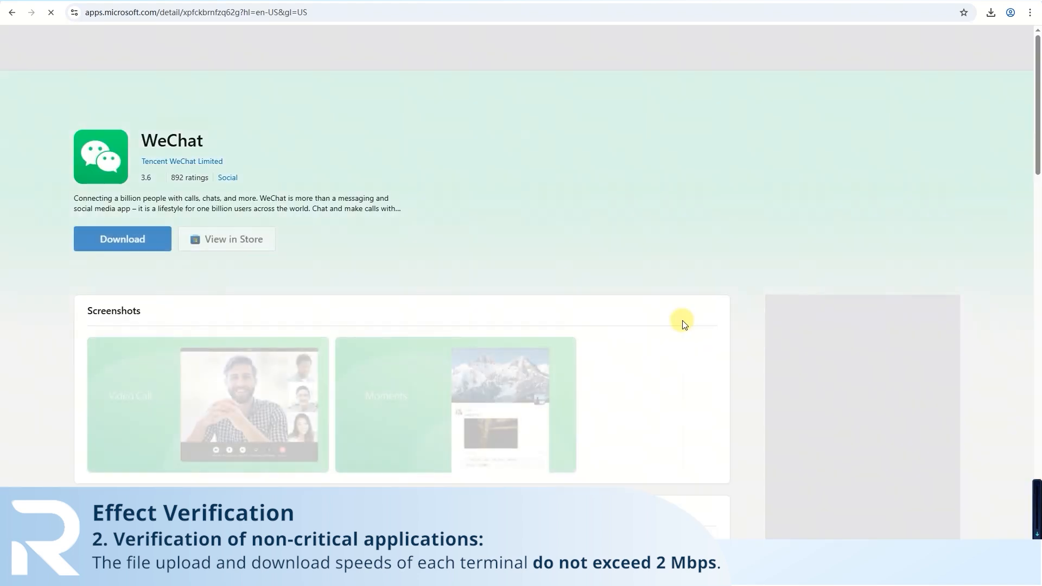
click(130, 252)
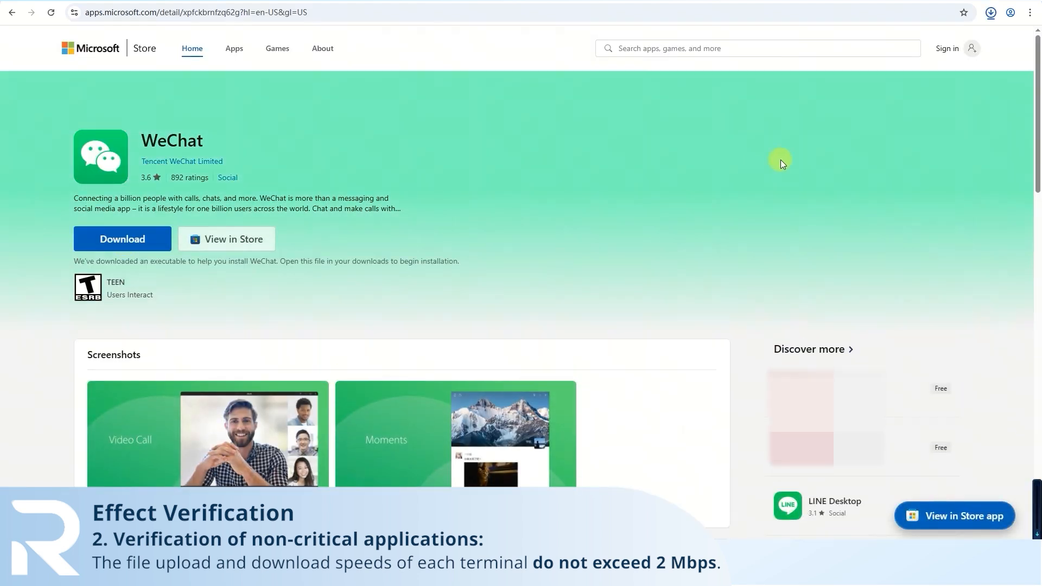